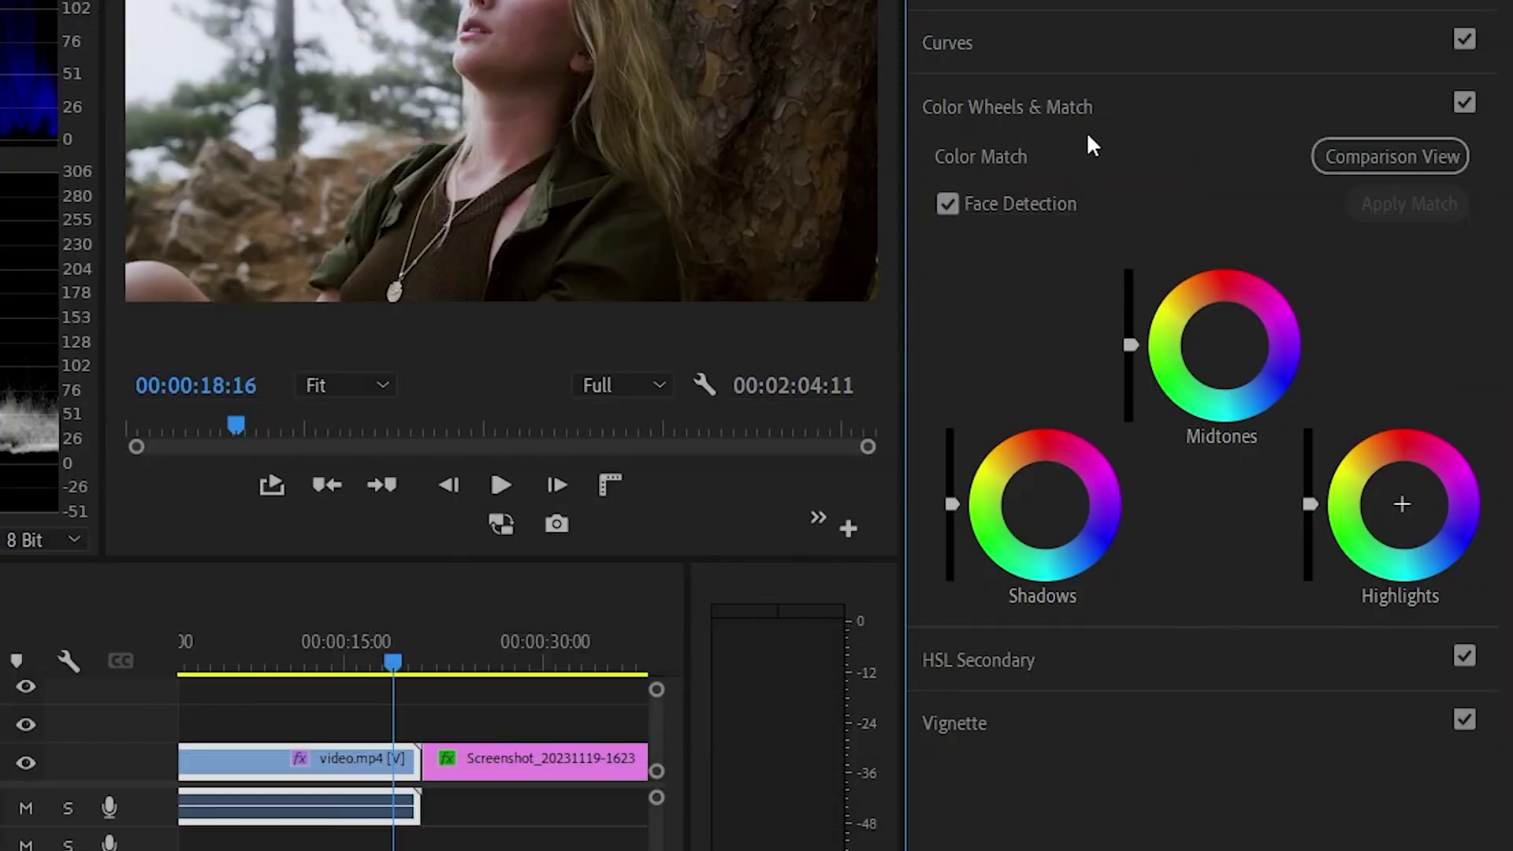
# Step: Try the Shadows and Midtones brightness sliders, reset both to neutral, and lower the Highlights slider
pyautogui.click(1021, 110)
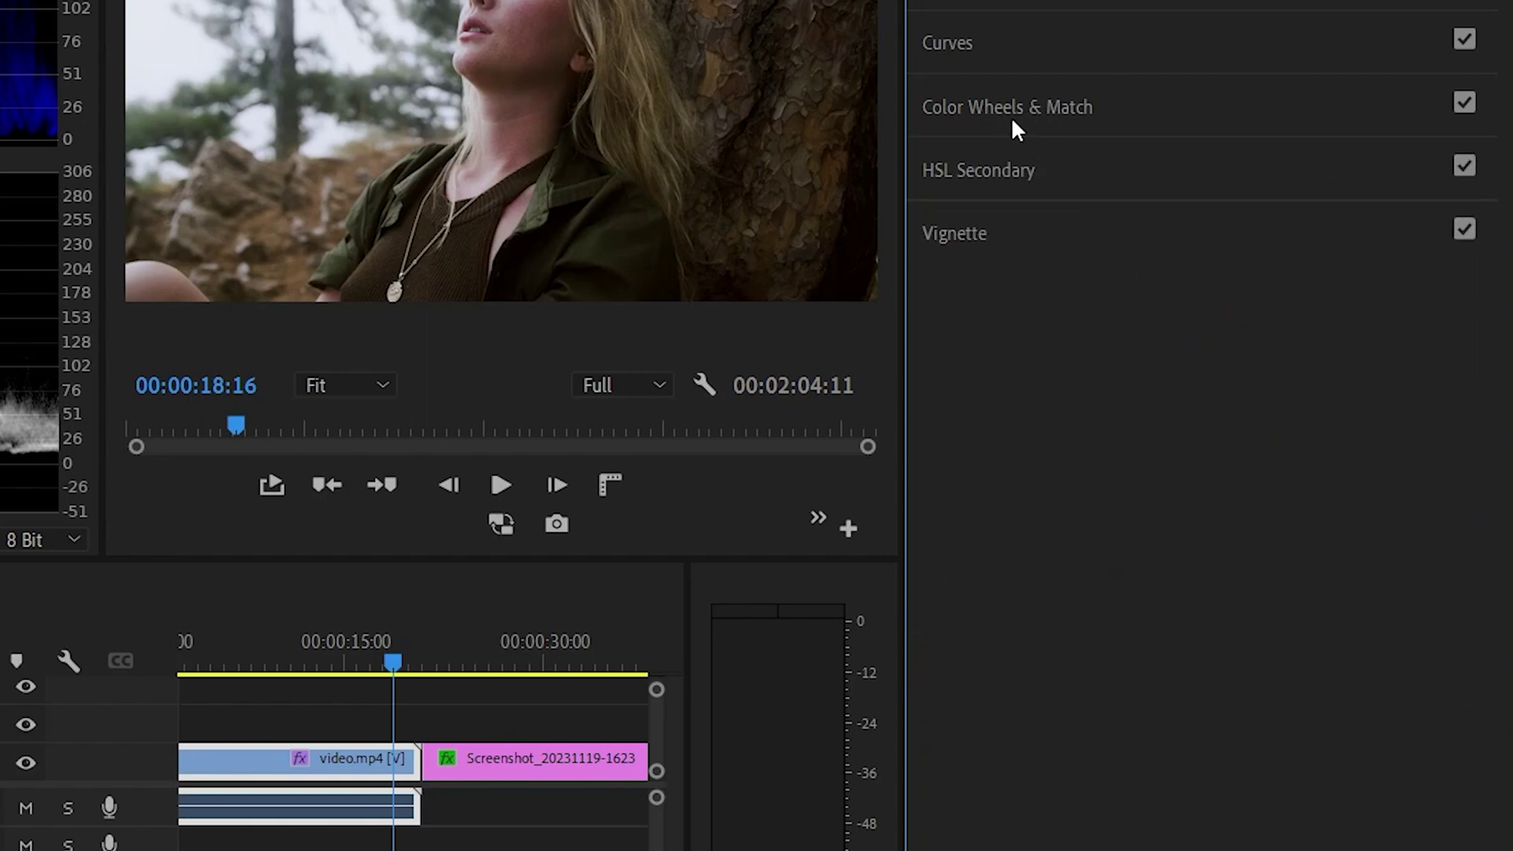
pyautogui.click(1014, 124)
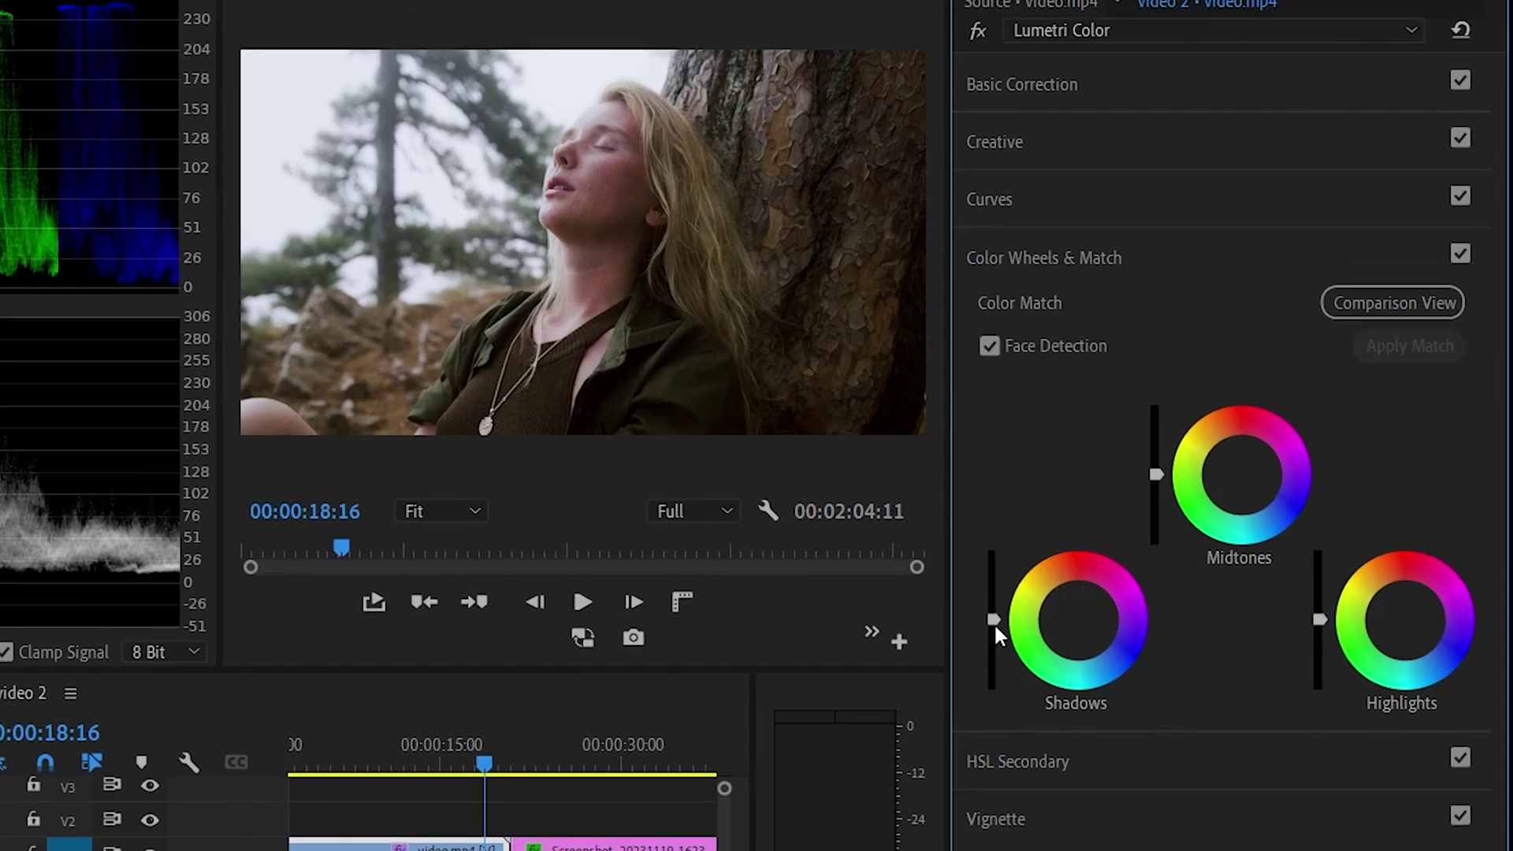
pyautogui.moveTo(993, 619); pyautogui.dragTo(993, 601)
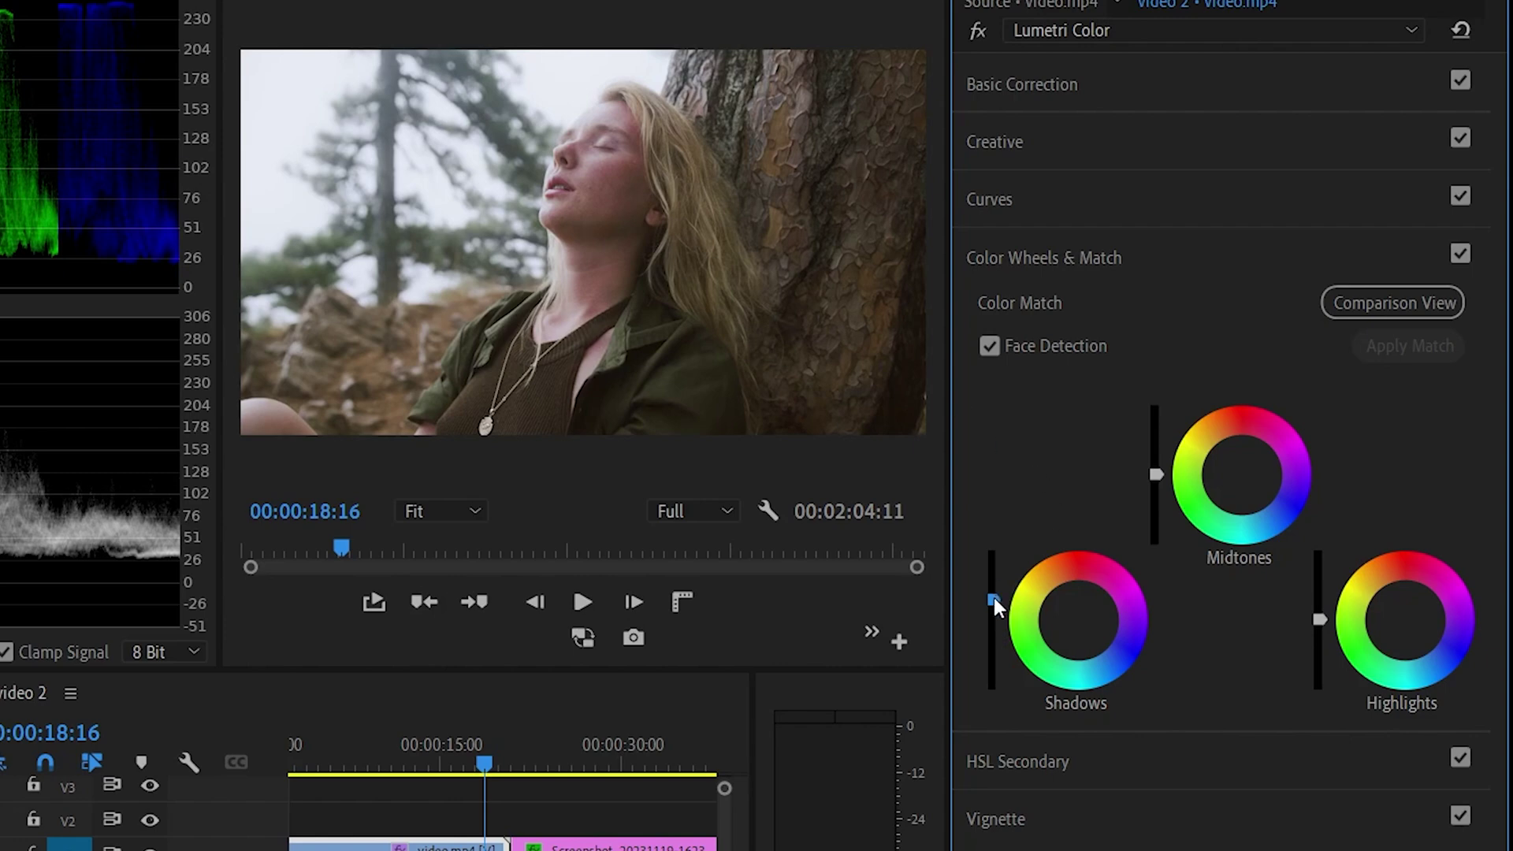
pyautogui.moveTo(995, 597); pyautogui.dragTo(993, 631)
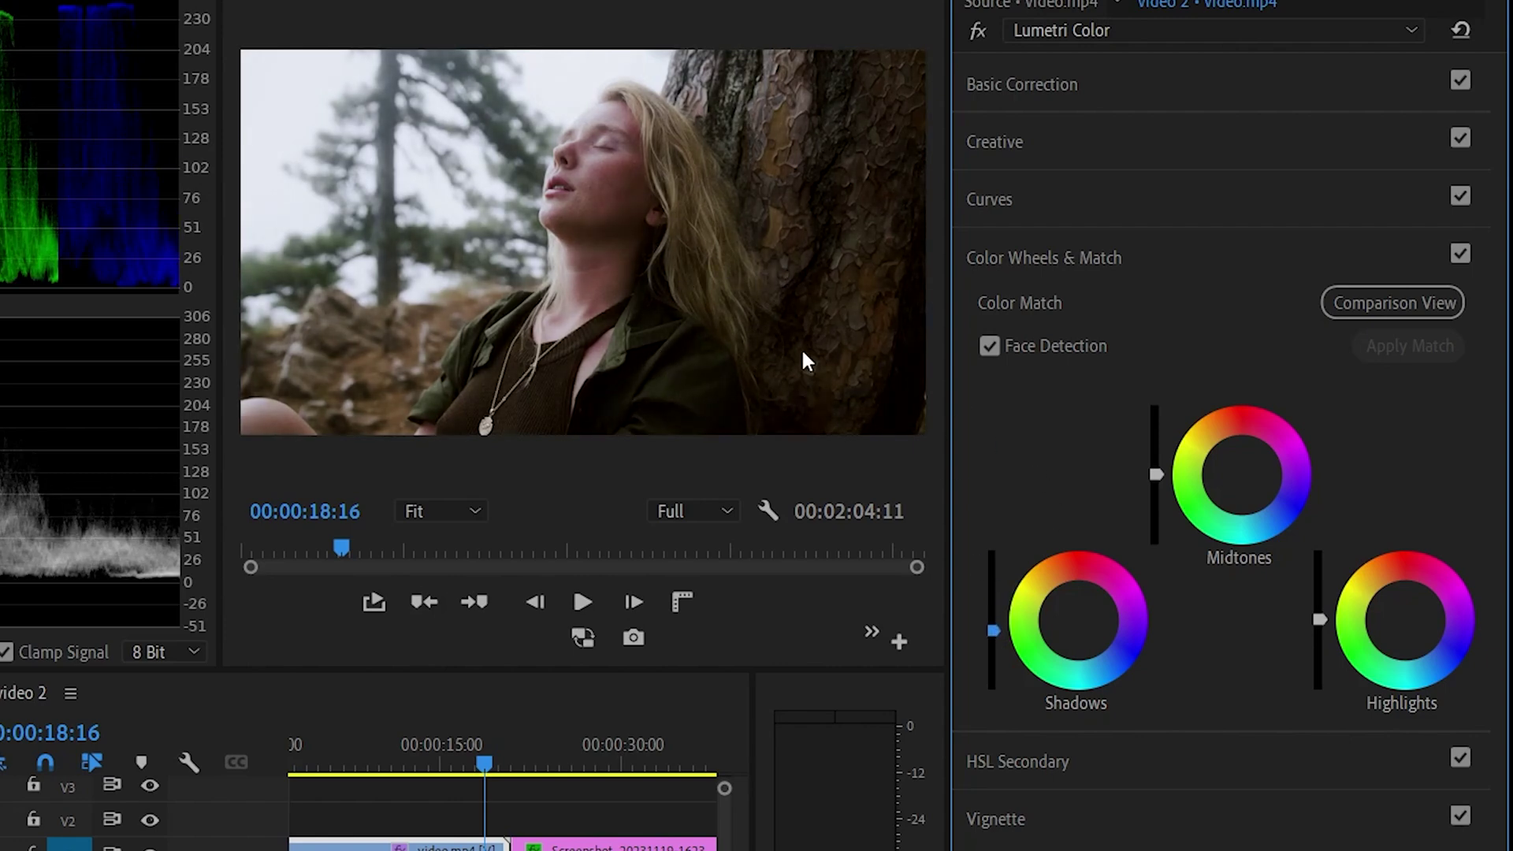
pyautogui.doubleClick(993, 629)
pyautogui.moveTo(1155, 474); pyautogui.dragTo(1155, 453)
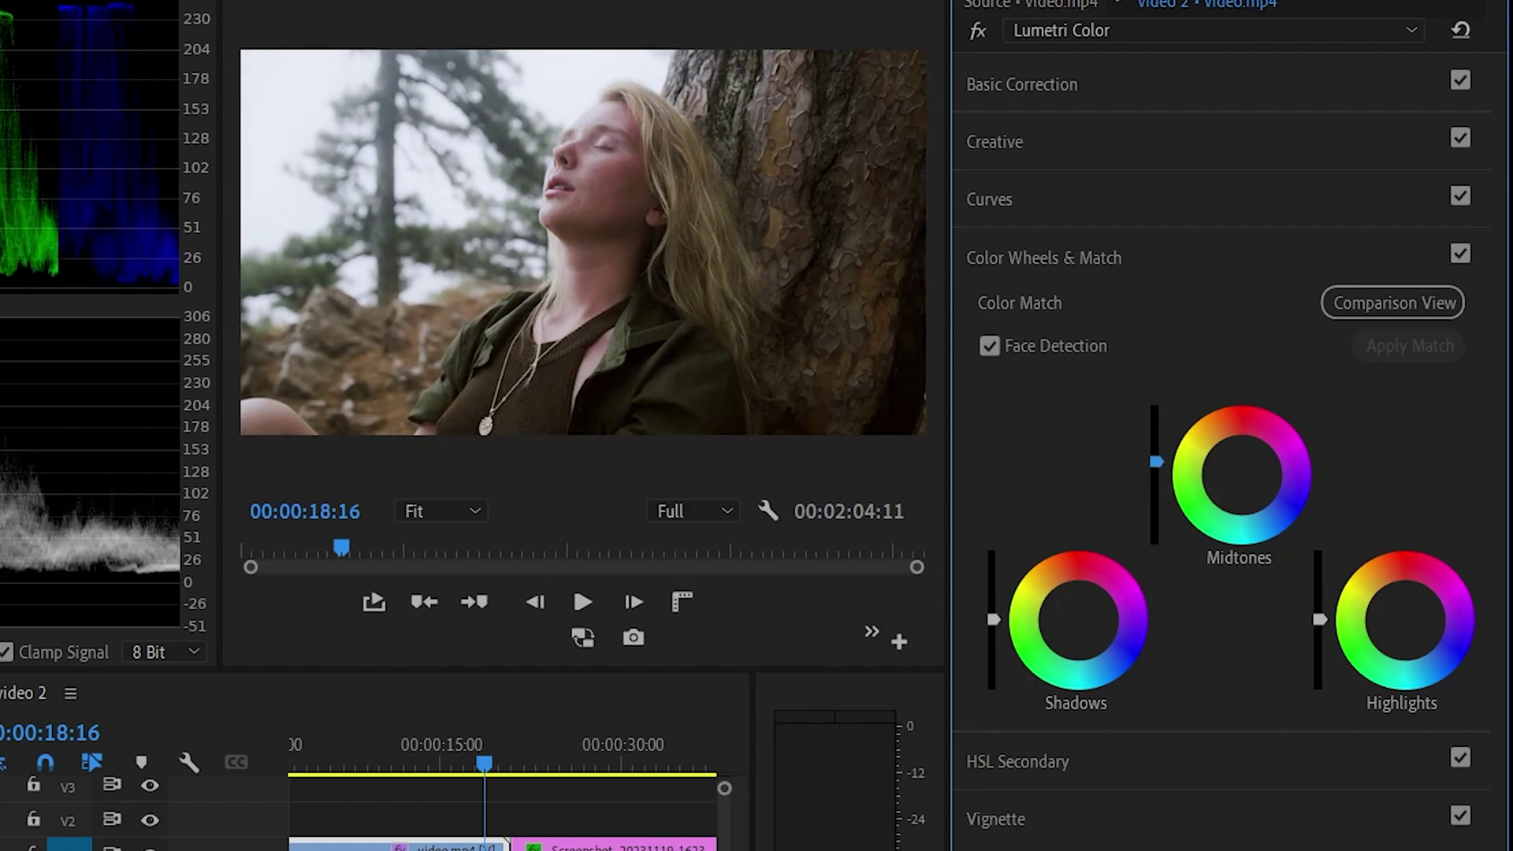
pyautogui.doubleClick(1155, 453)
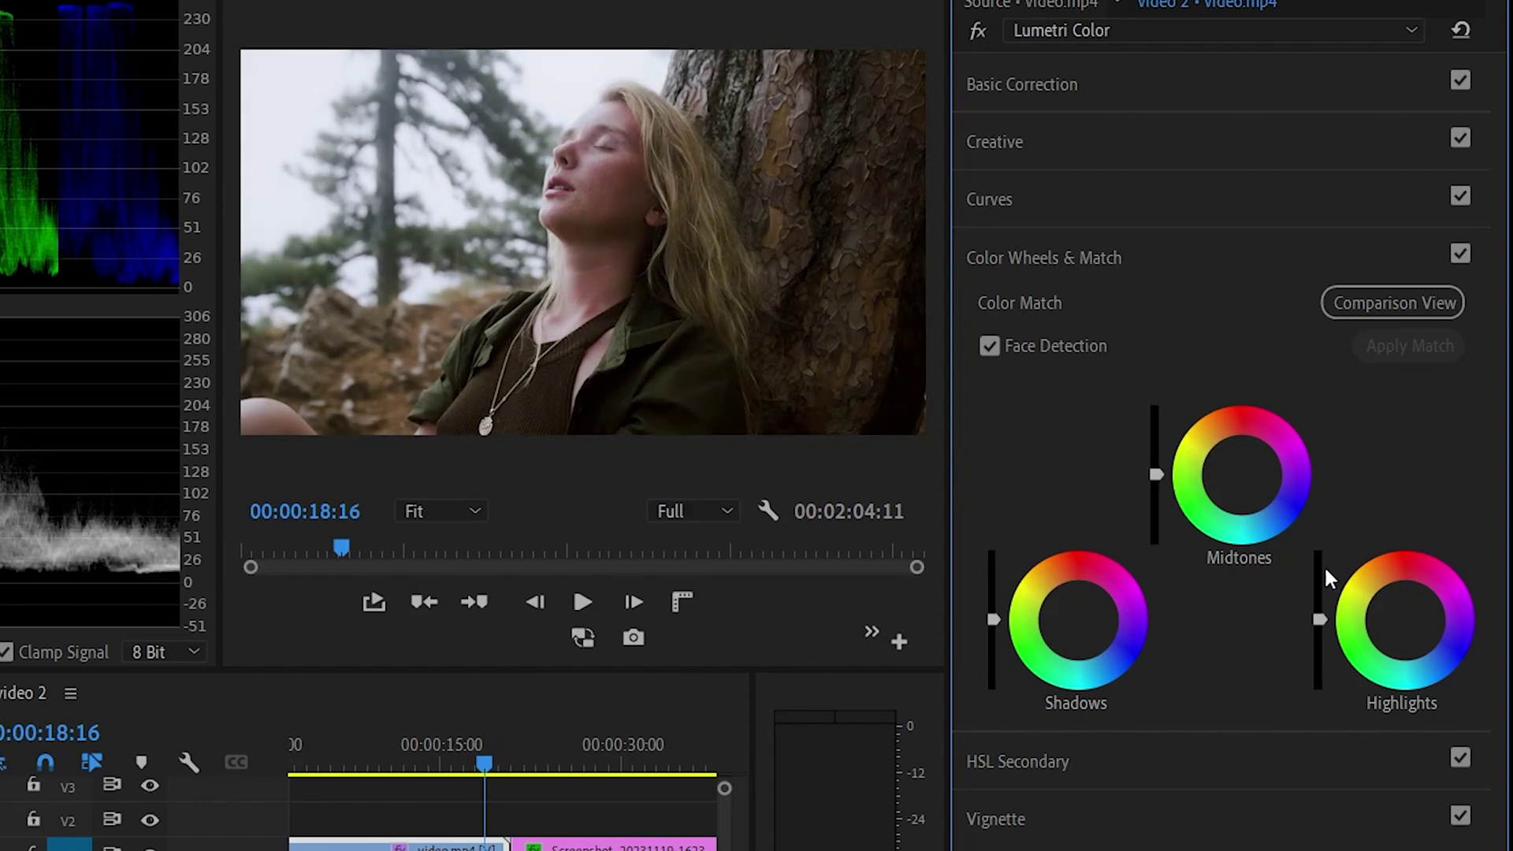
pyautogui.moveTo(1320, 620); pyautogui.dragTo(1320, 639)
# Step: Nudge the Shadows, Highlights and Midtones wheel pucks off centre, previewing the grade full screen
pyautogui.moveTo(1102, 642); pyautogui.dragTo(1088, 631)
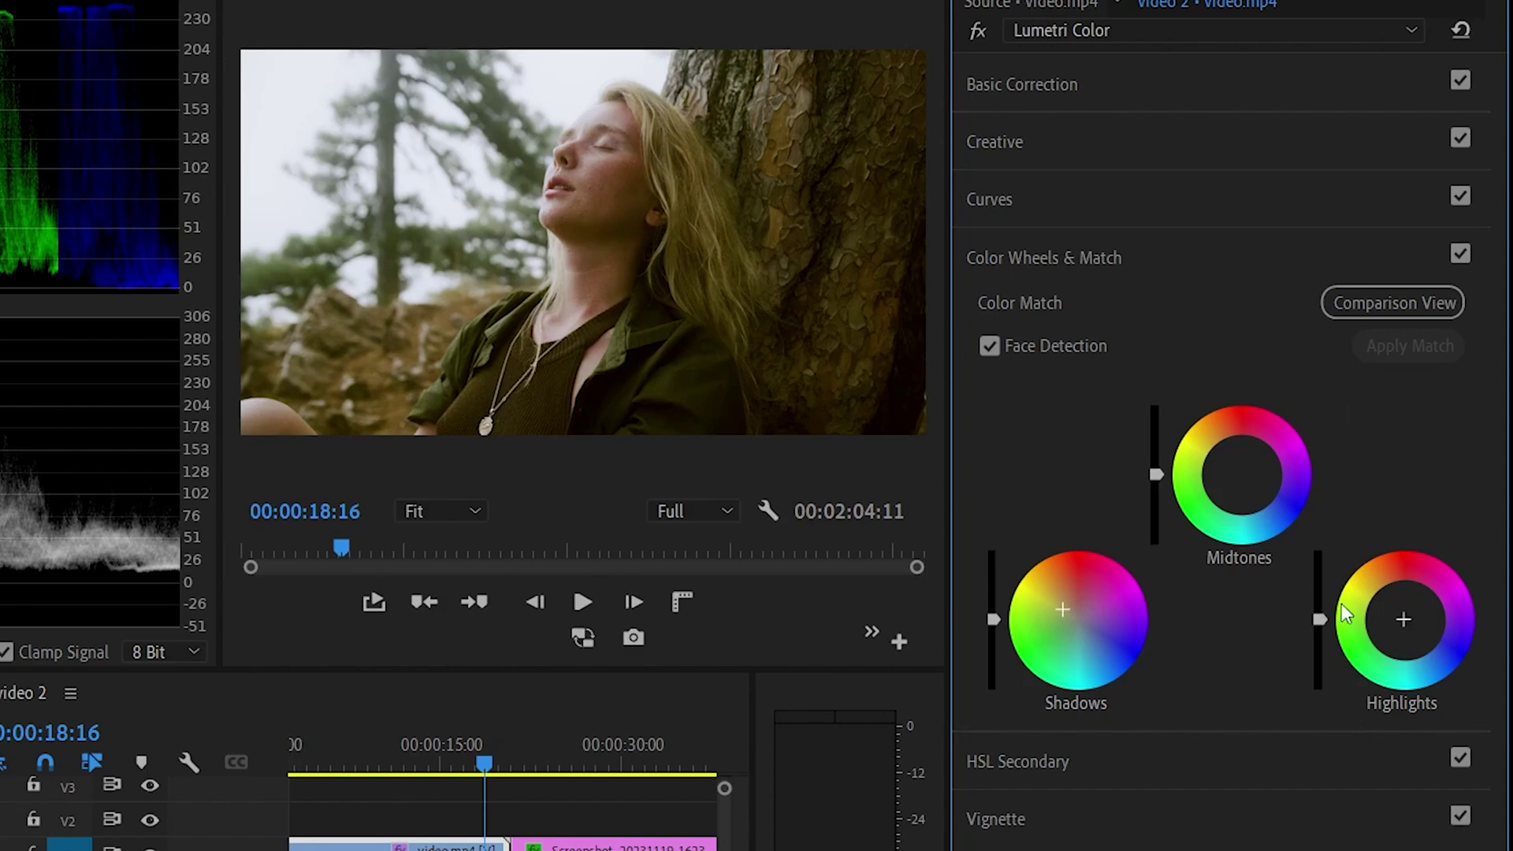
pyautogui.moveTo(1401, 615); pyautogui.dragTo(1406, 628)
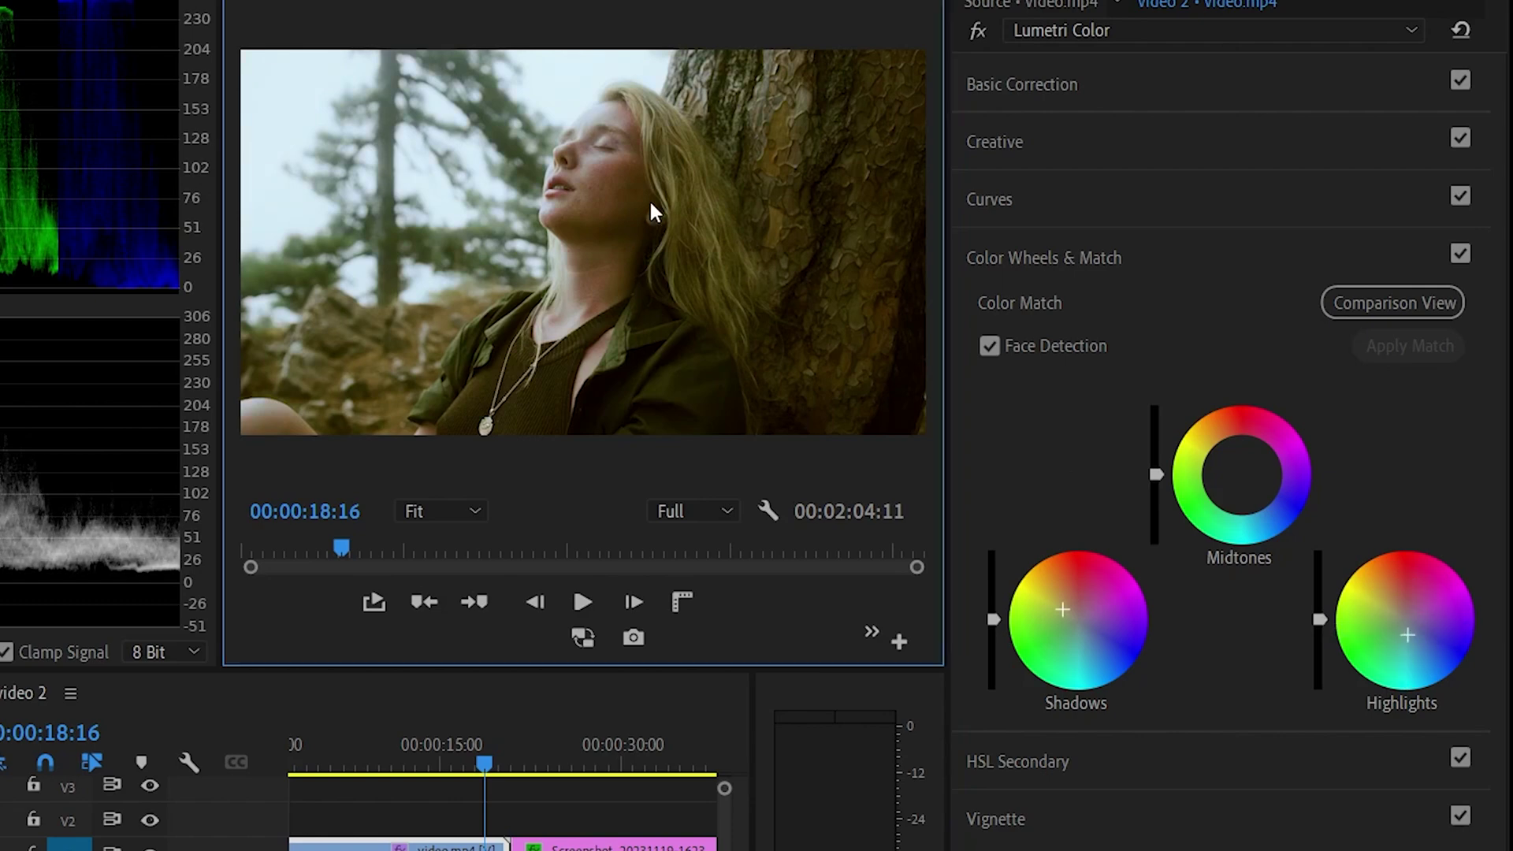
pyautogui.press('`')
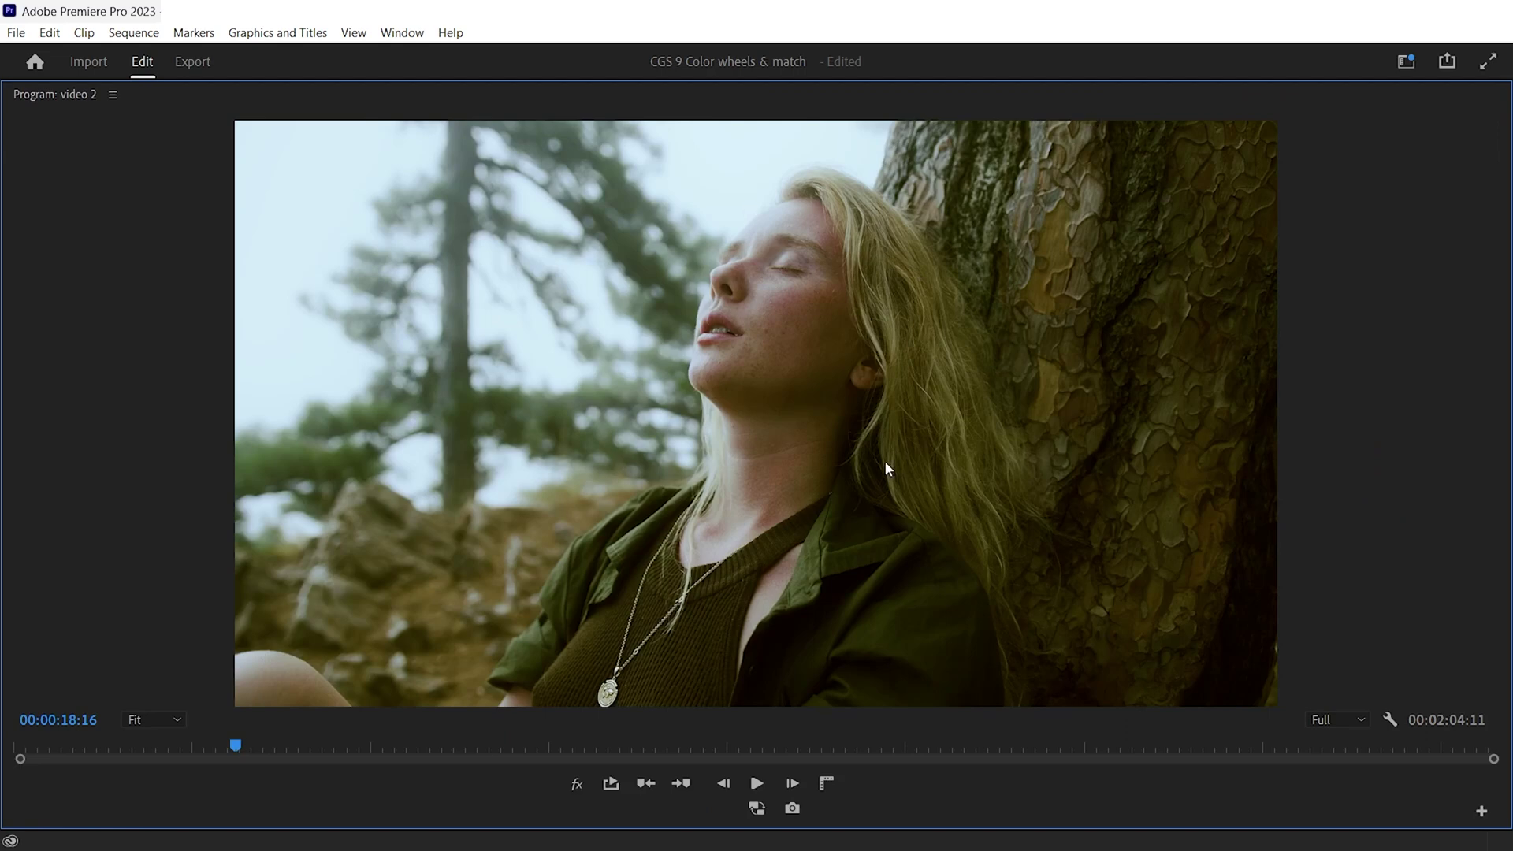
pyautogui.press('`')
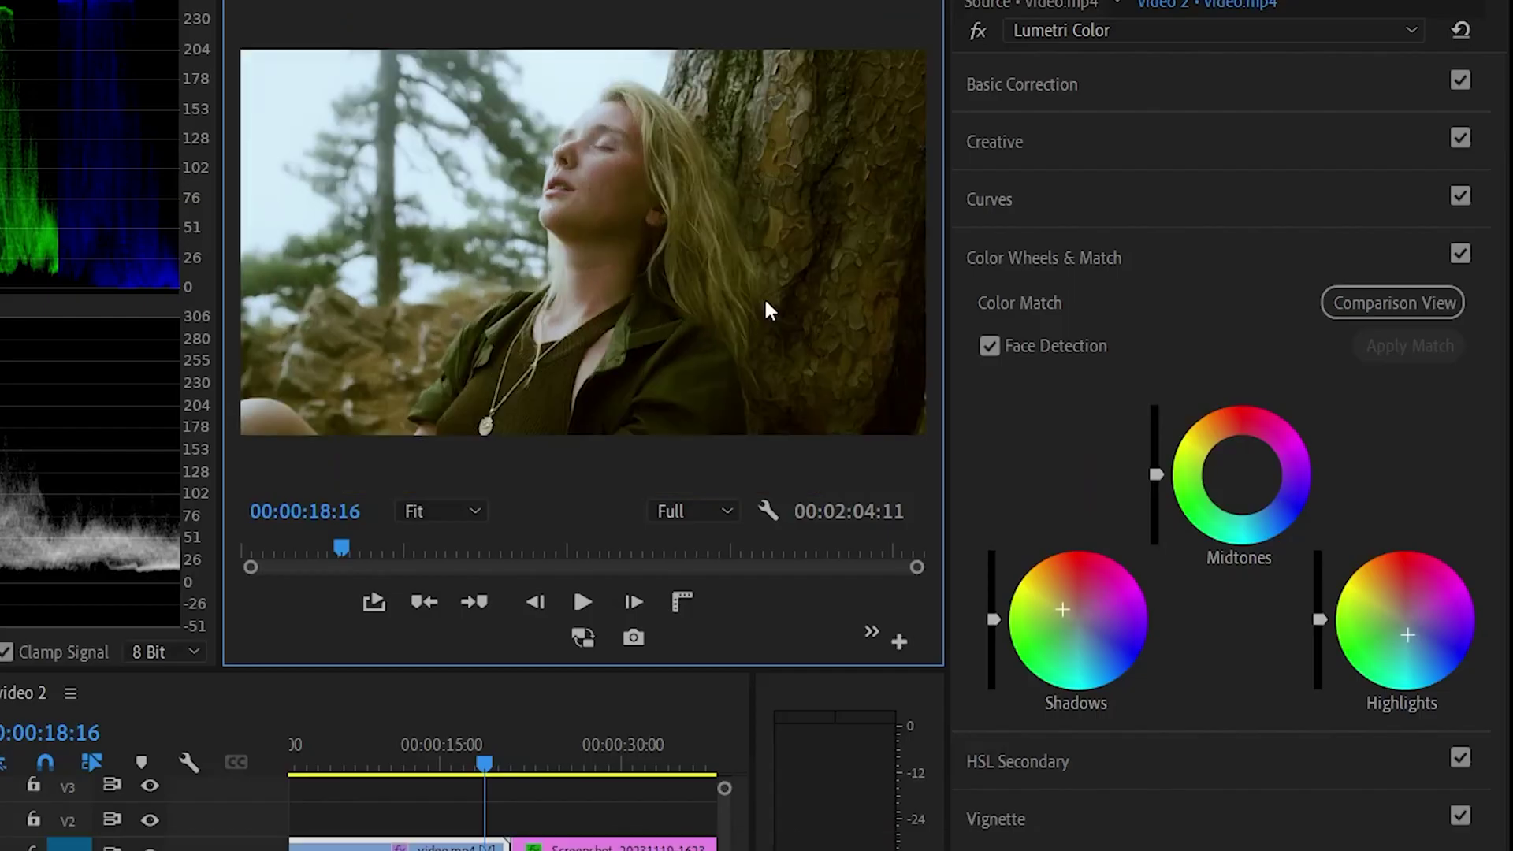
pyautogui.moveTo(1240, 471); pyautogui.dragTo(1235, 470)
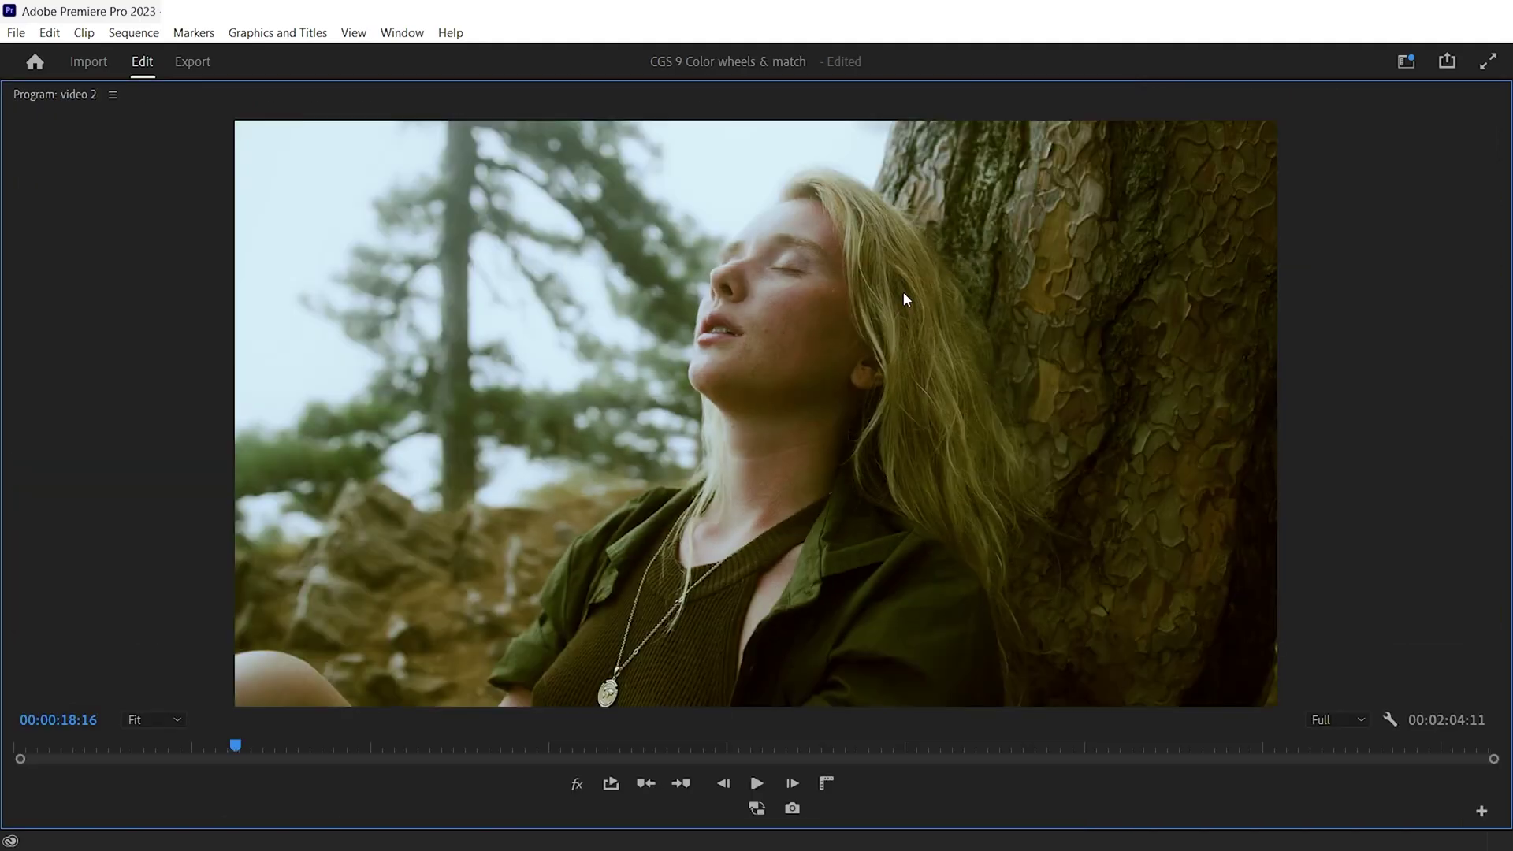
# Step: Toggle Global FX Mute twice to compare the ungraded and graded clip
pyautogui.click(576, 793)
pyautogui.click(576, 793)
pyautogui.click(576, 792)
pyautogui.click(576, 793)
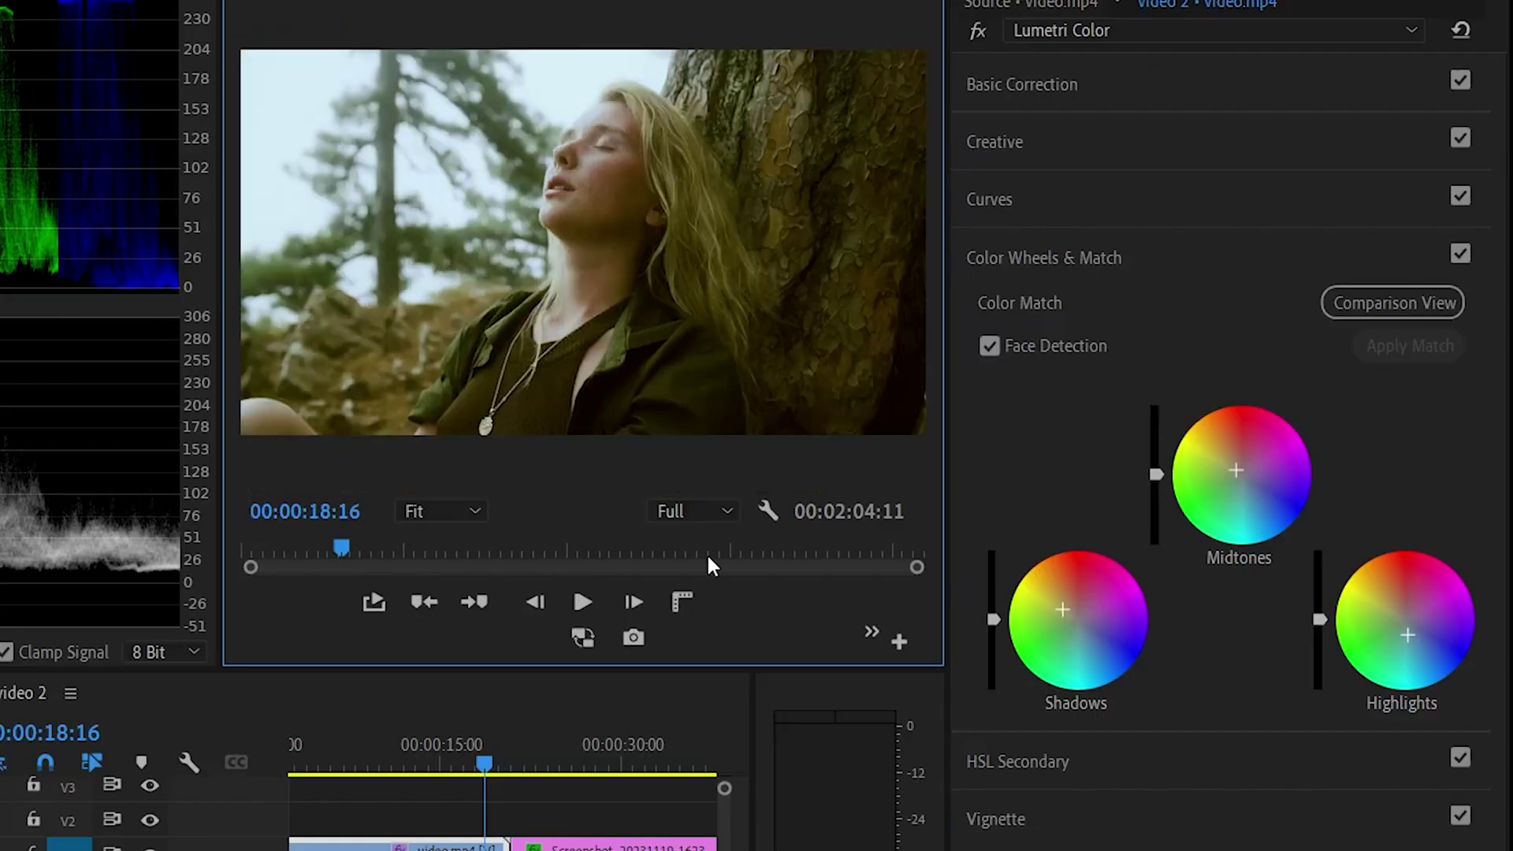
# Step: Reset the Shadows, Midtones and Highlights wheels to neutral
pyautogui.doubleClick(1062, 609)
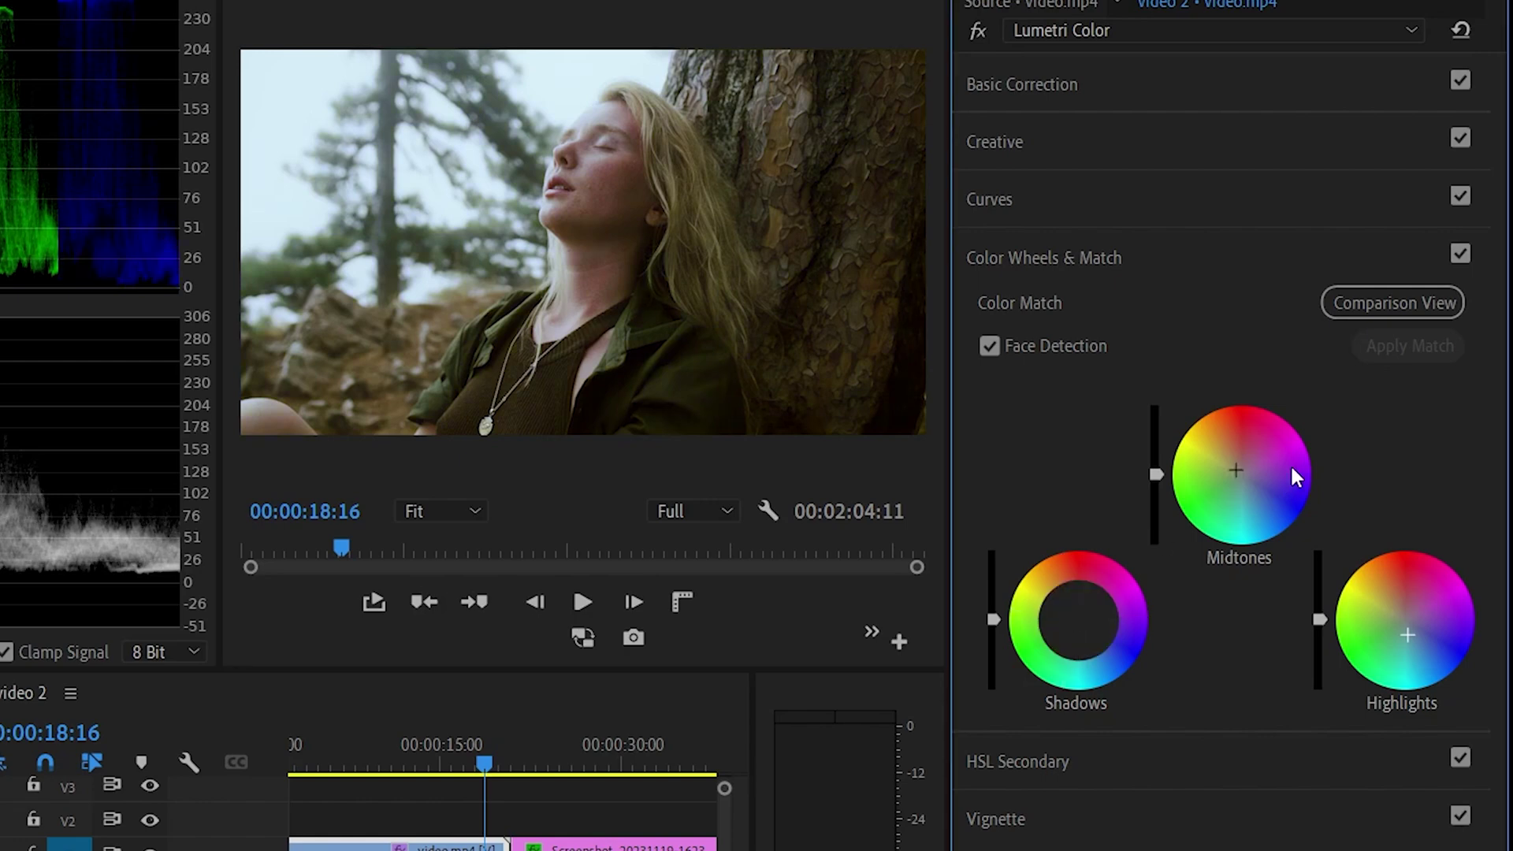
pyautogui.doubleClick(1255, 462)
pyautogui.doubleClick(1398, 629)
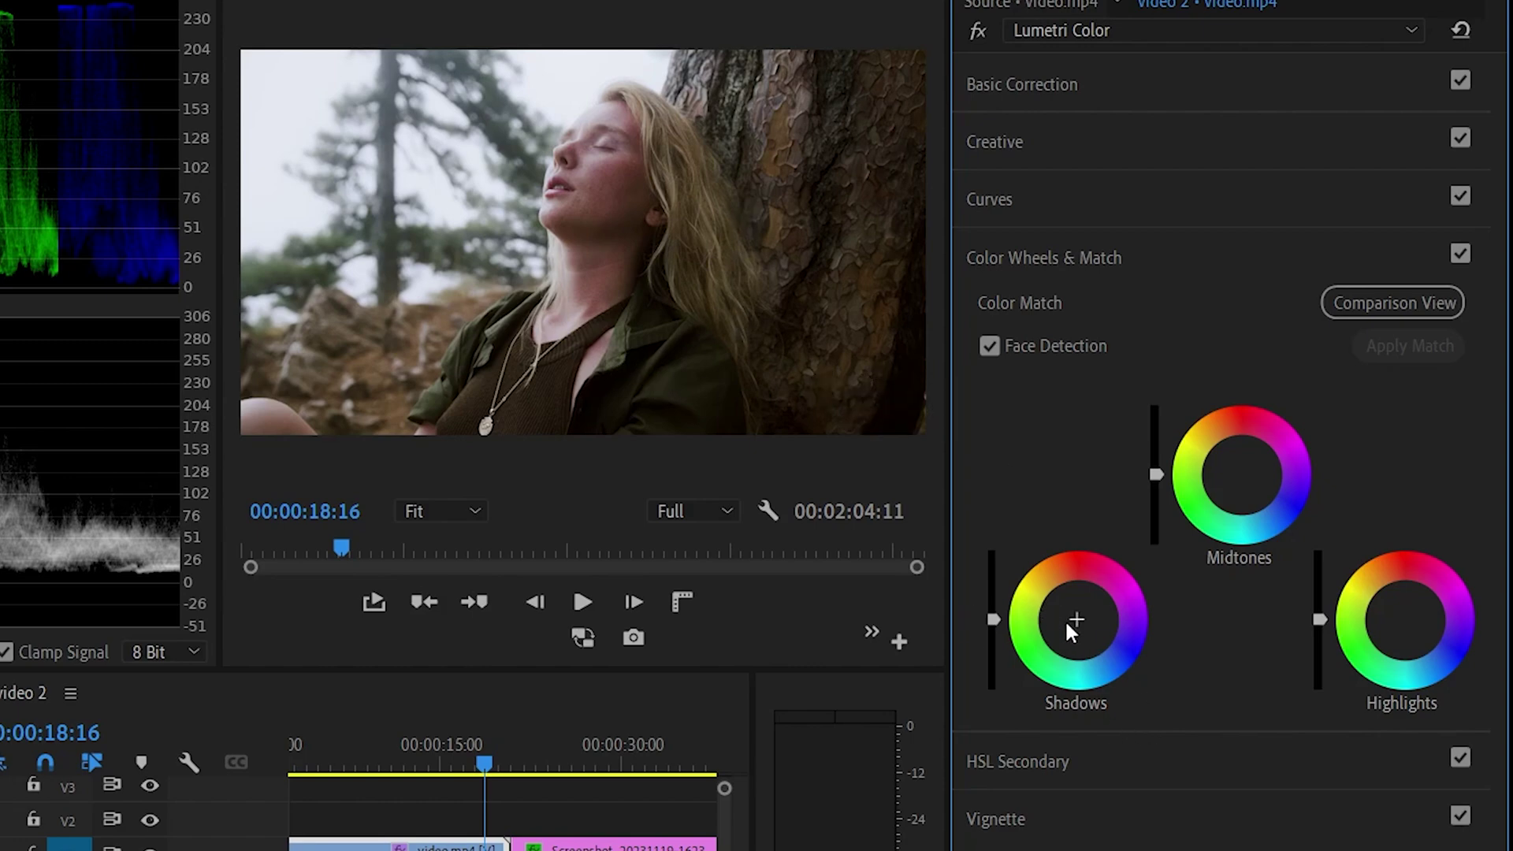
# Step: Push the Shadows wheel toward green and slightly tint the Highlights and Midtones wheels
pyautogui.moveTo(1067, 621); pyautogui.dragTo(1075, 631)
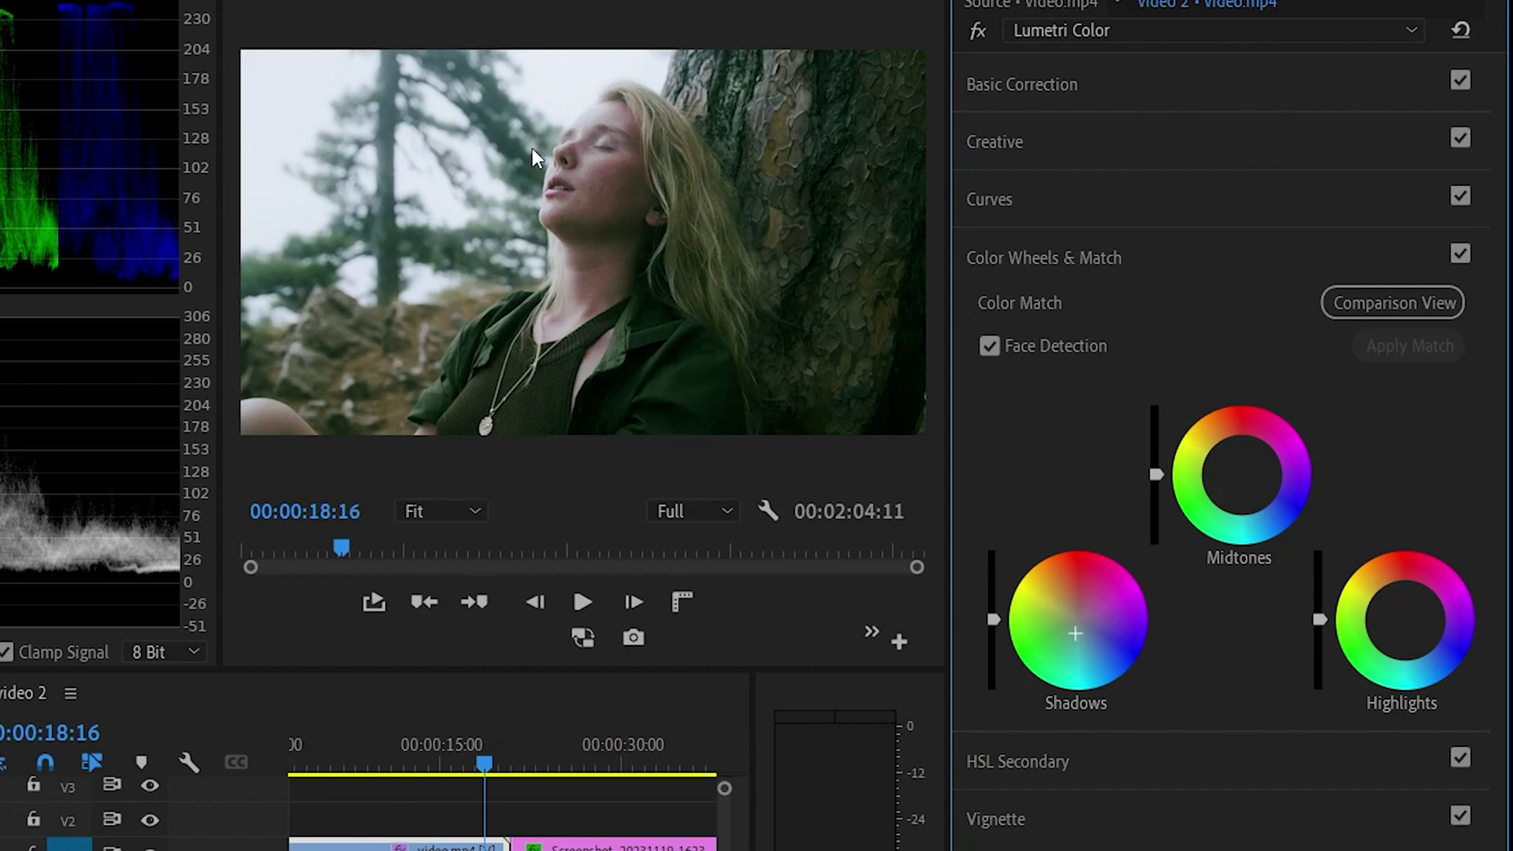
pyautogui.moveTo(1394, 616); pyautogui.dragTo(1396, 612)
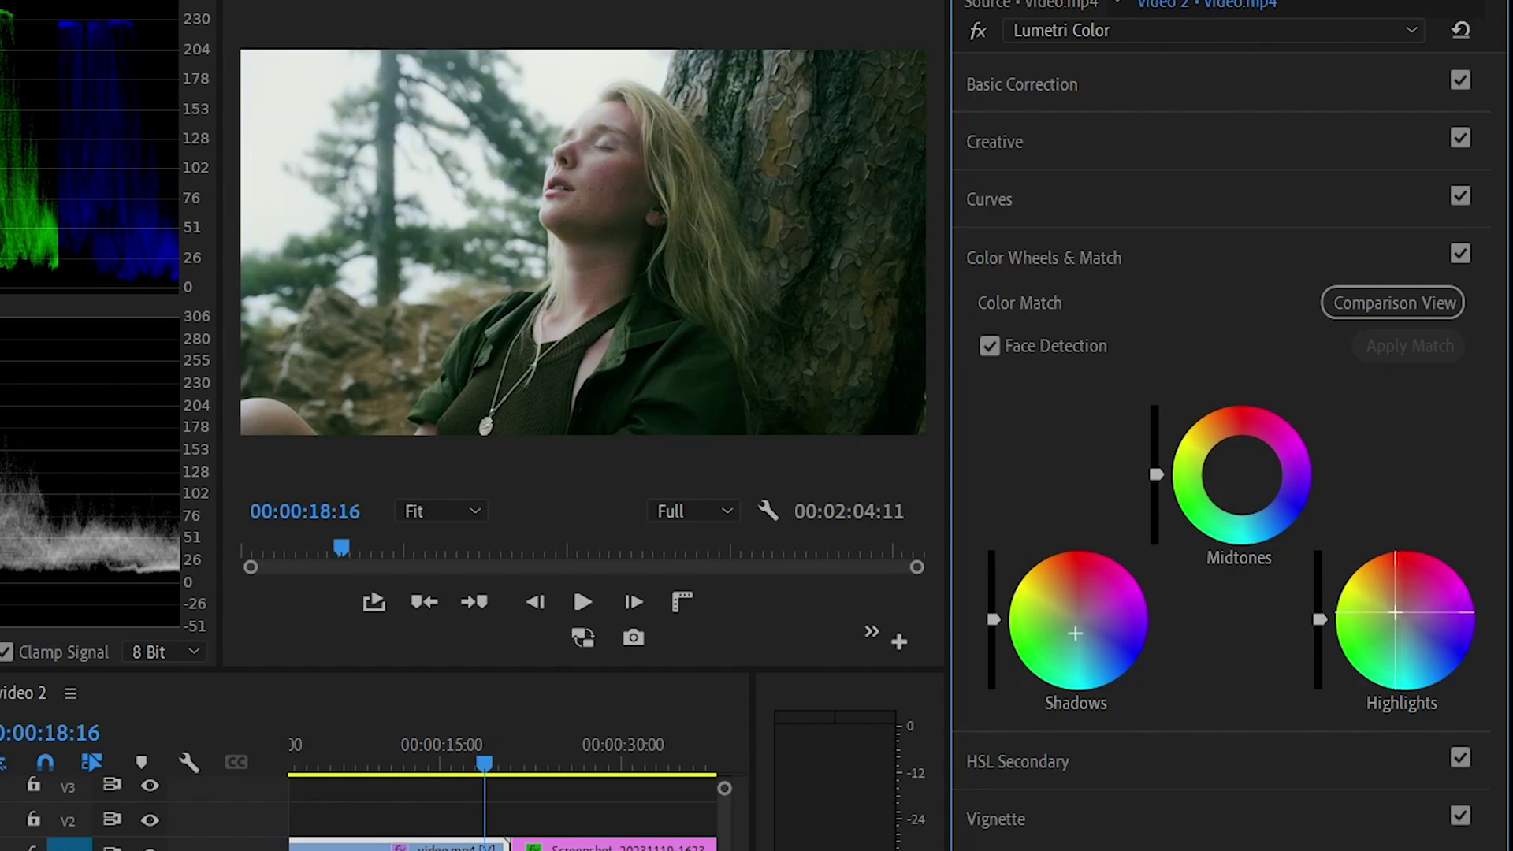
pyautogui.moveTo(1242, 467); pyautogui.dragTo(1241, 474)
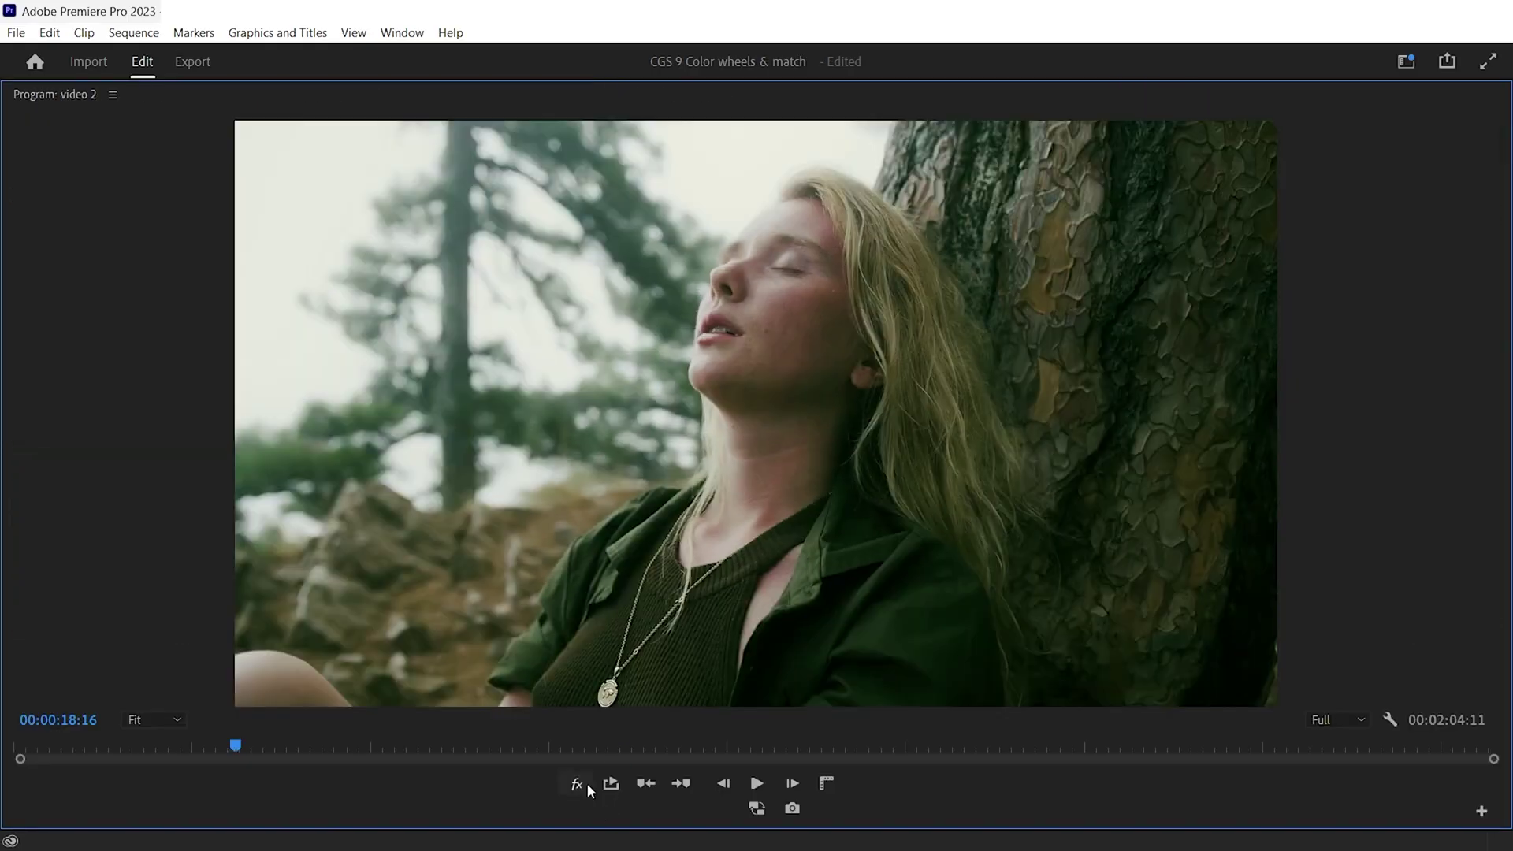
# Step: Compare the grade before and after with Global FX Mute, then switch on Color Match Face Detection
pyautogui.click(581, 784)
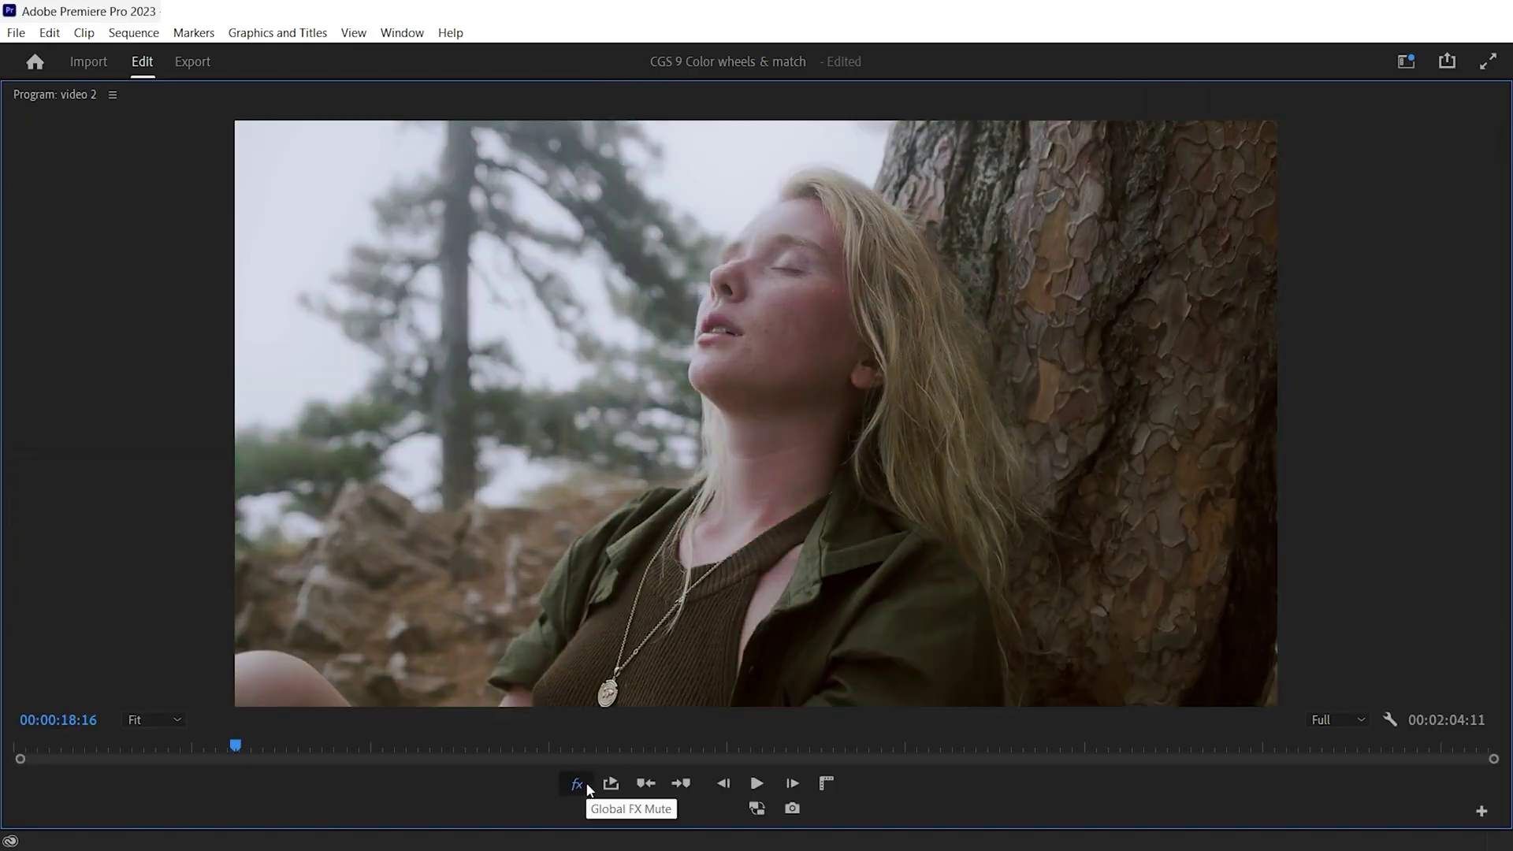
pyautogui.click(587, 789)
pyautogui.click(587, 789)
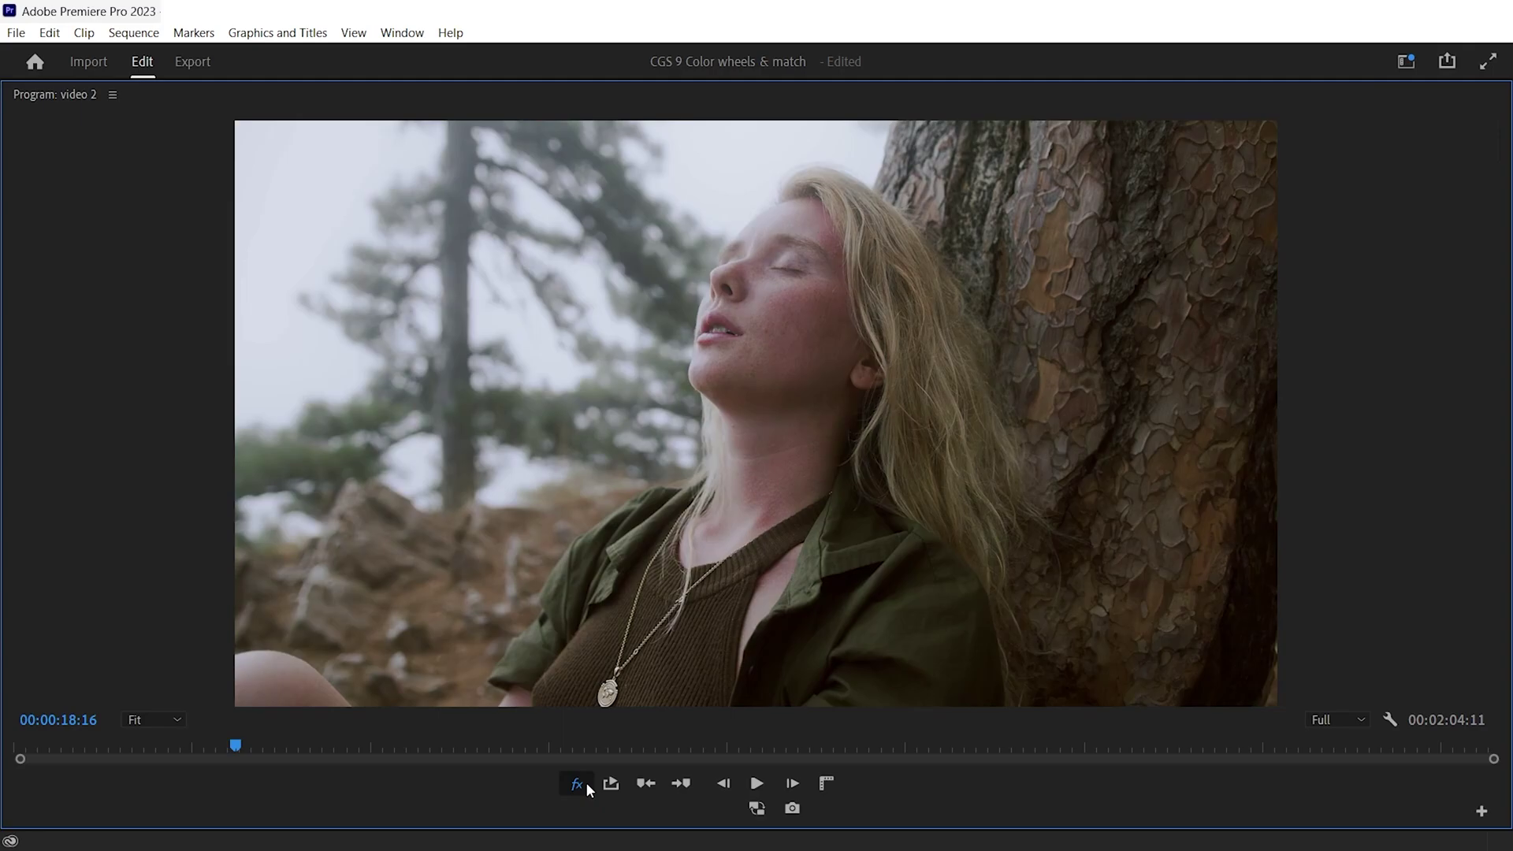
pyautogui.click(587, 789)
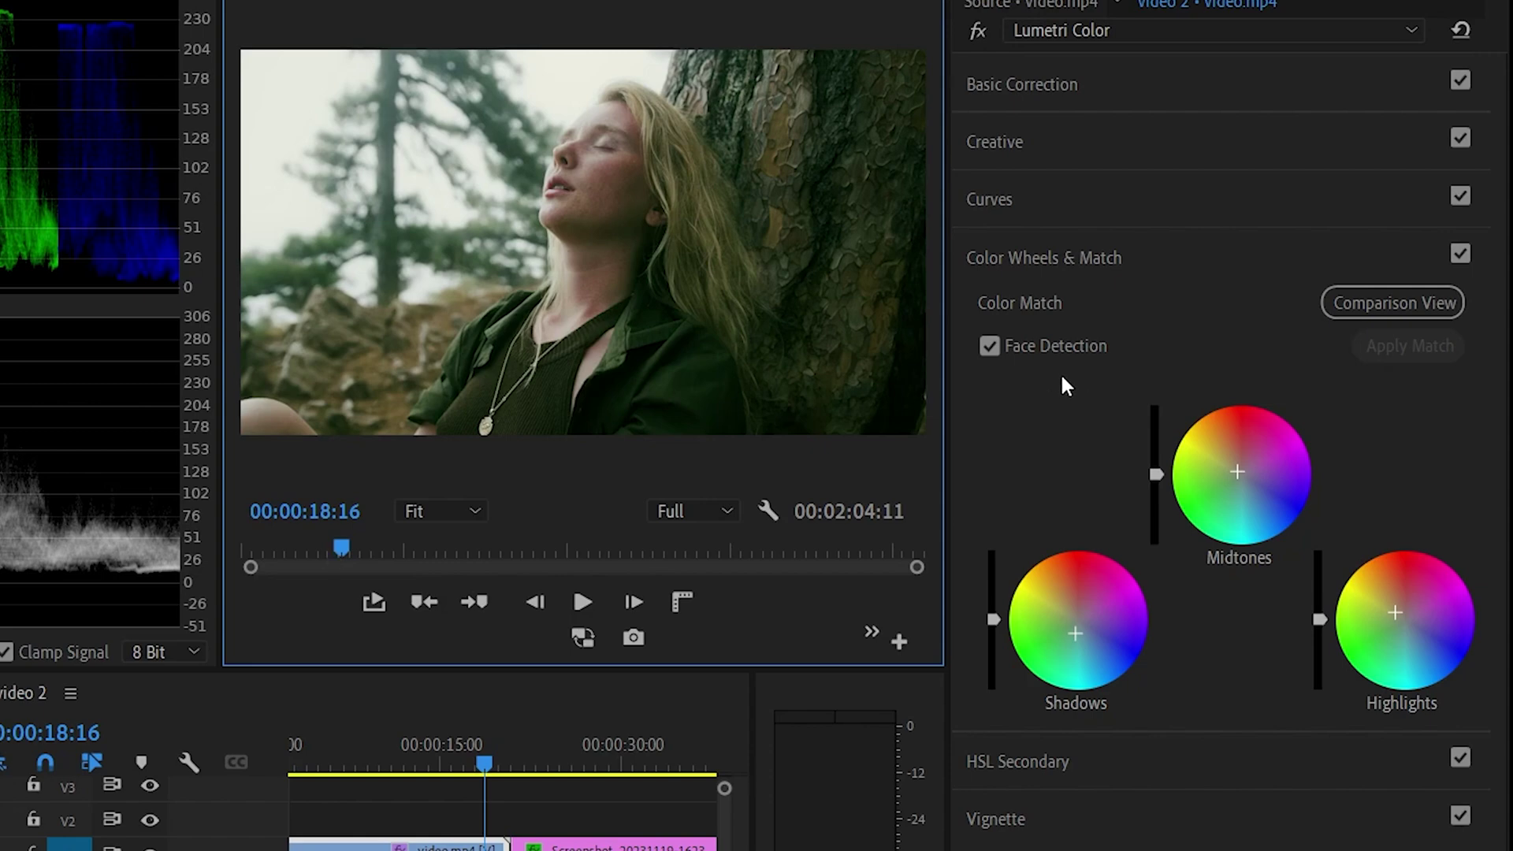
pyautogui.click(1000, 353)
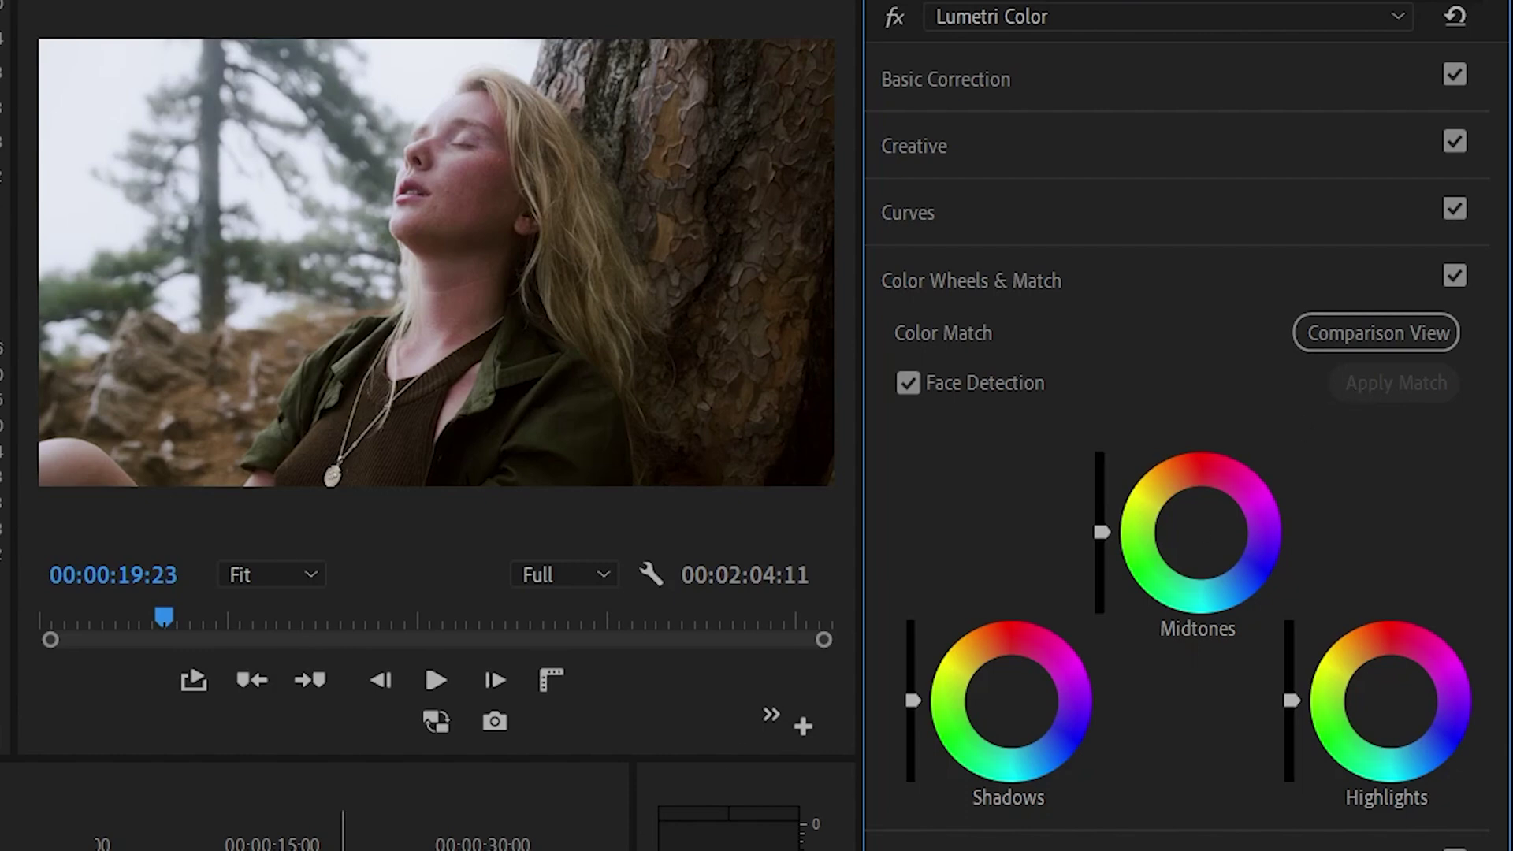
pyautogui.click(380, 843)
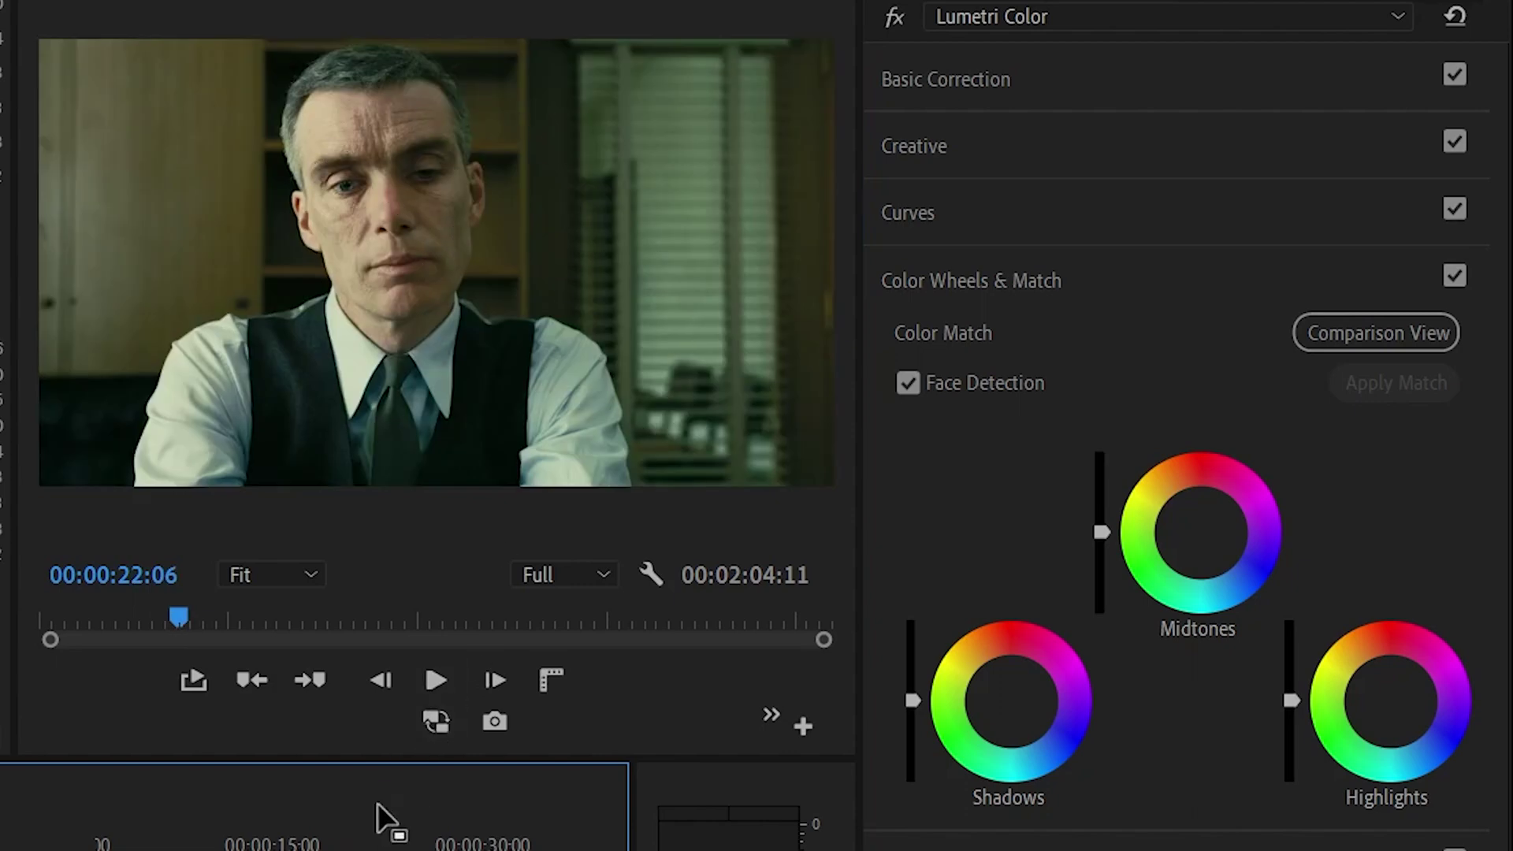
pyautogui.click(339, 835)
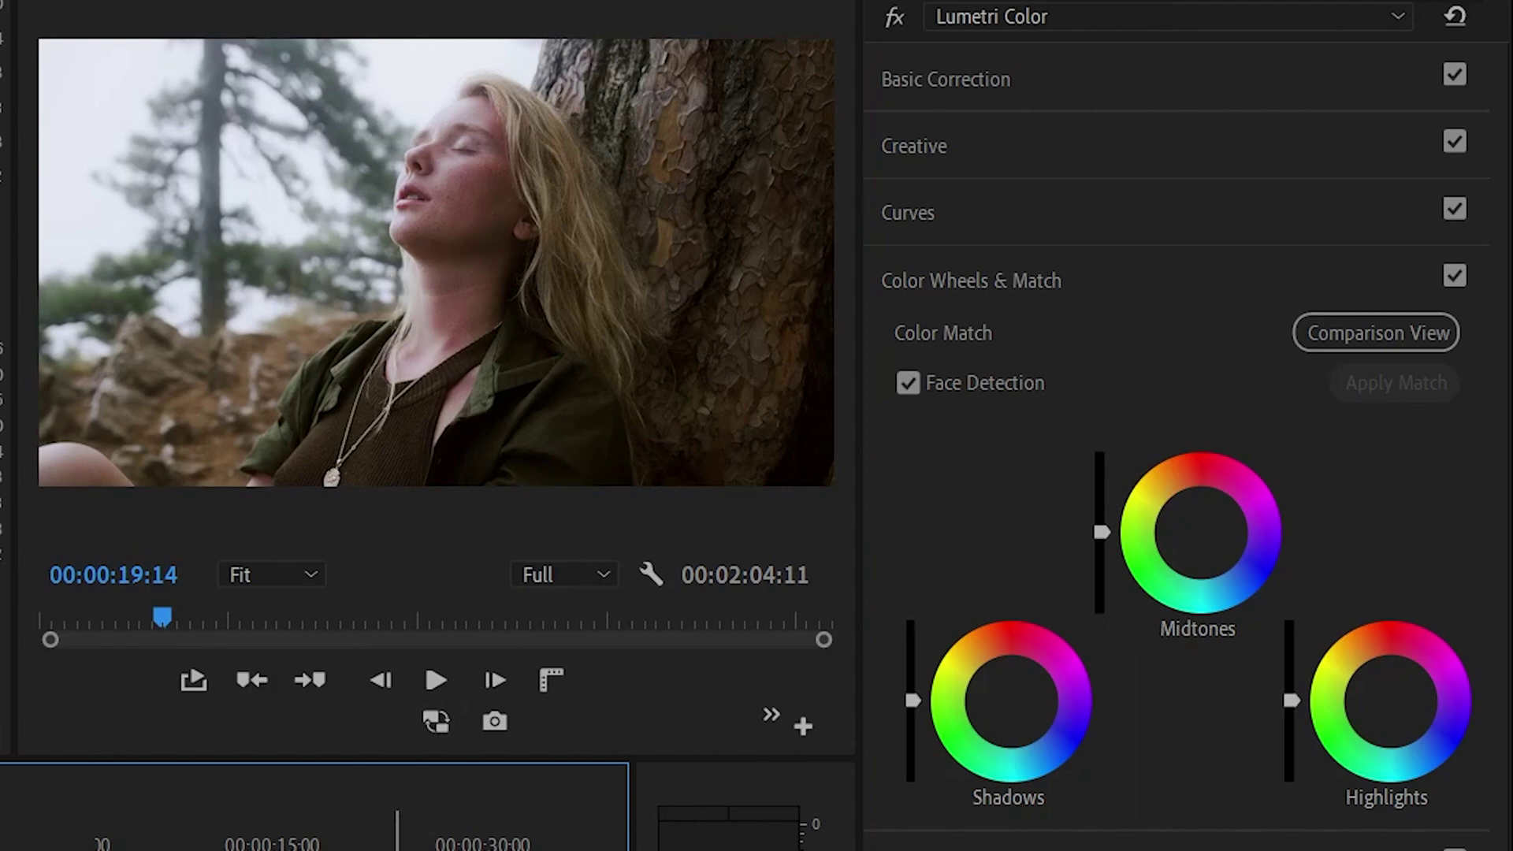
pyautogui.click(384, 836)
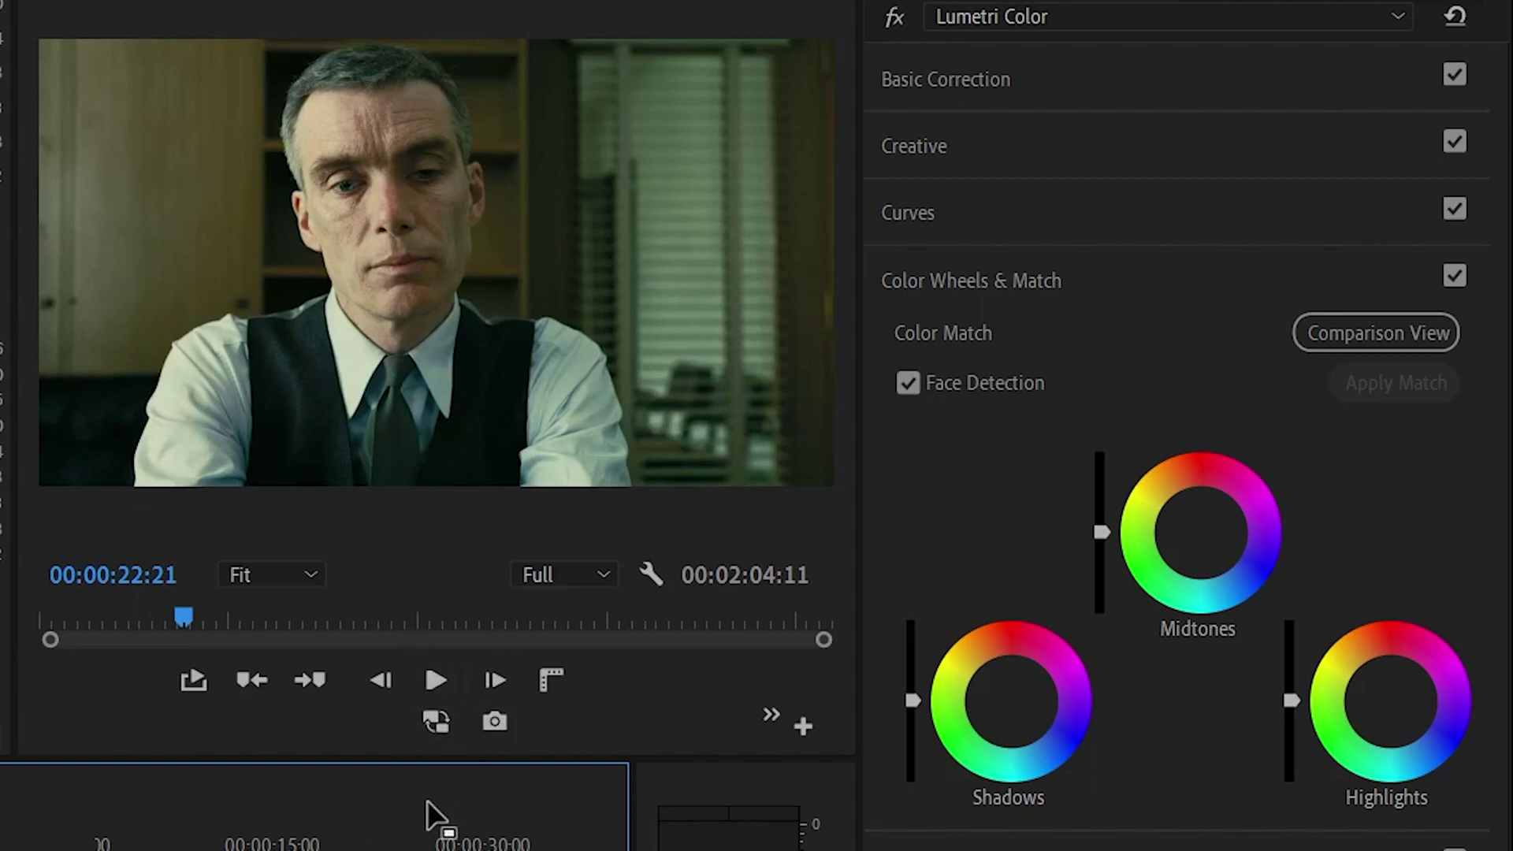
pyautogui.click(354, 836)
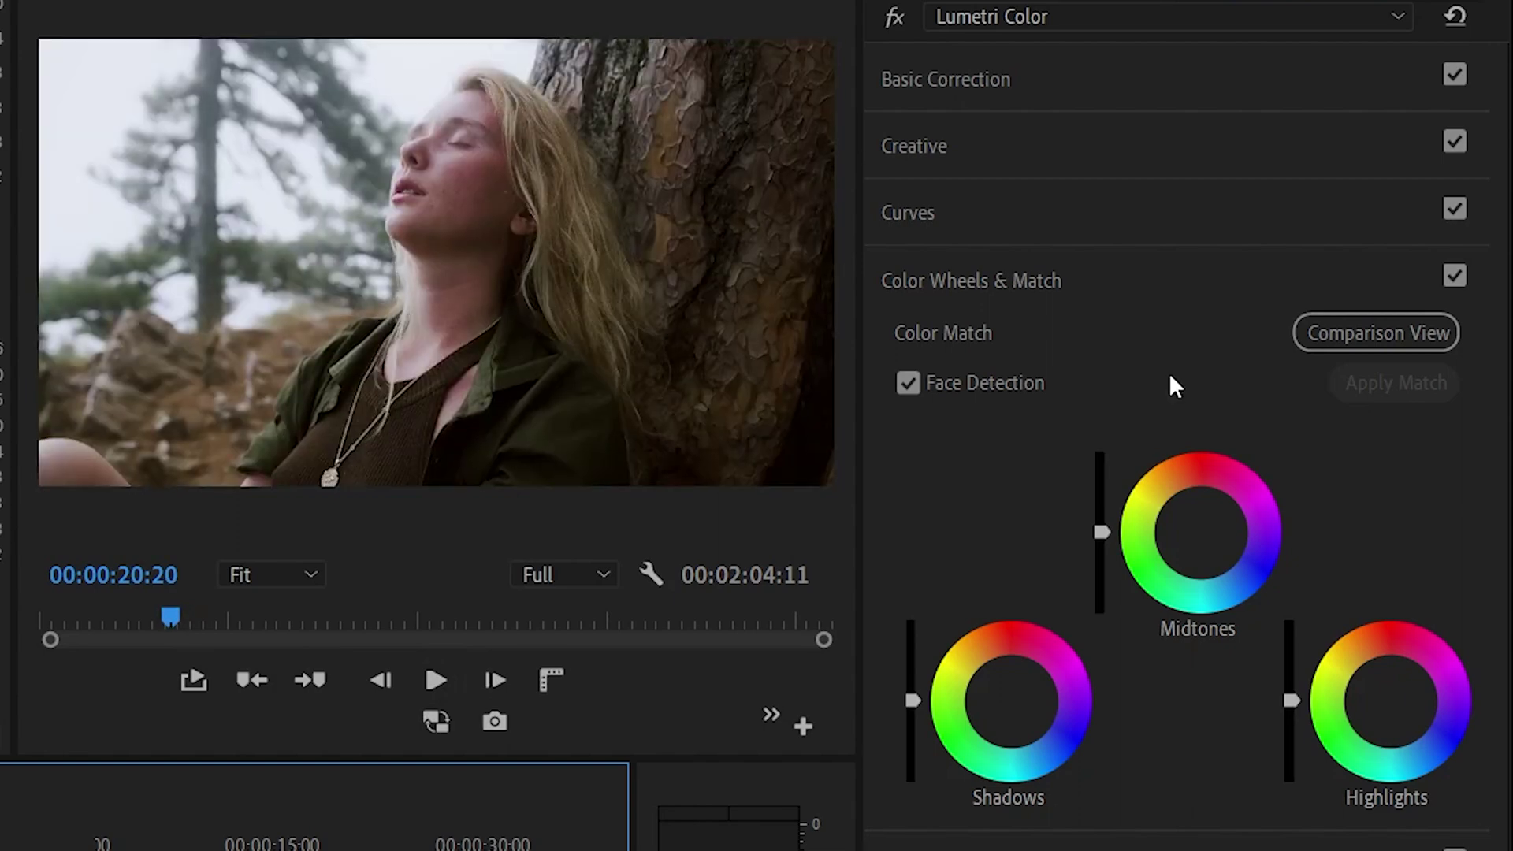
# Step: Turn on Comparison View and add its toggle button to the Program Monitor controls, then test it
pyautogui.click(1373, 334)
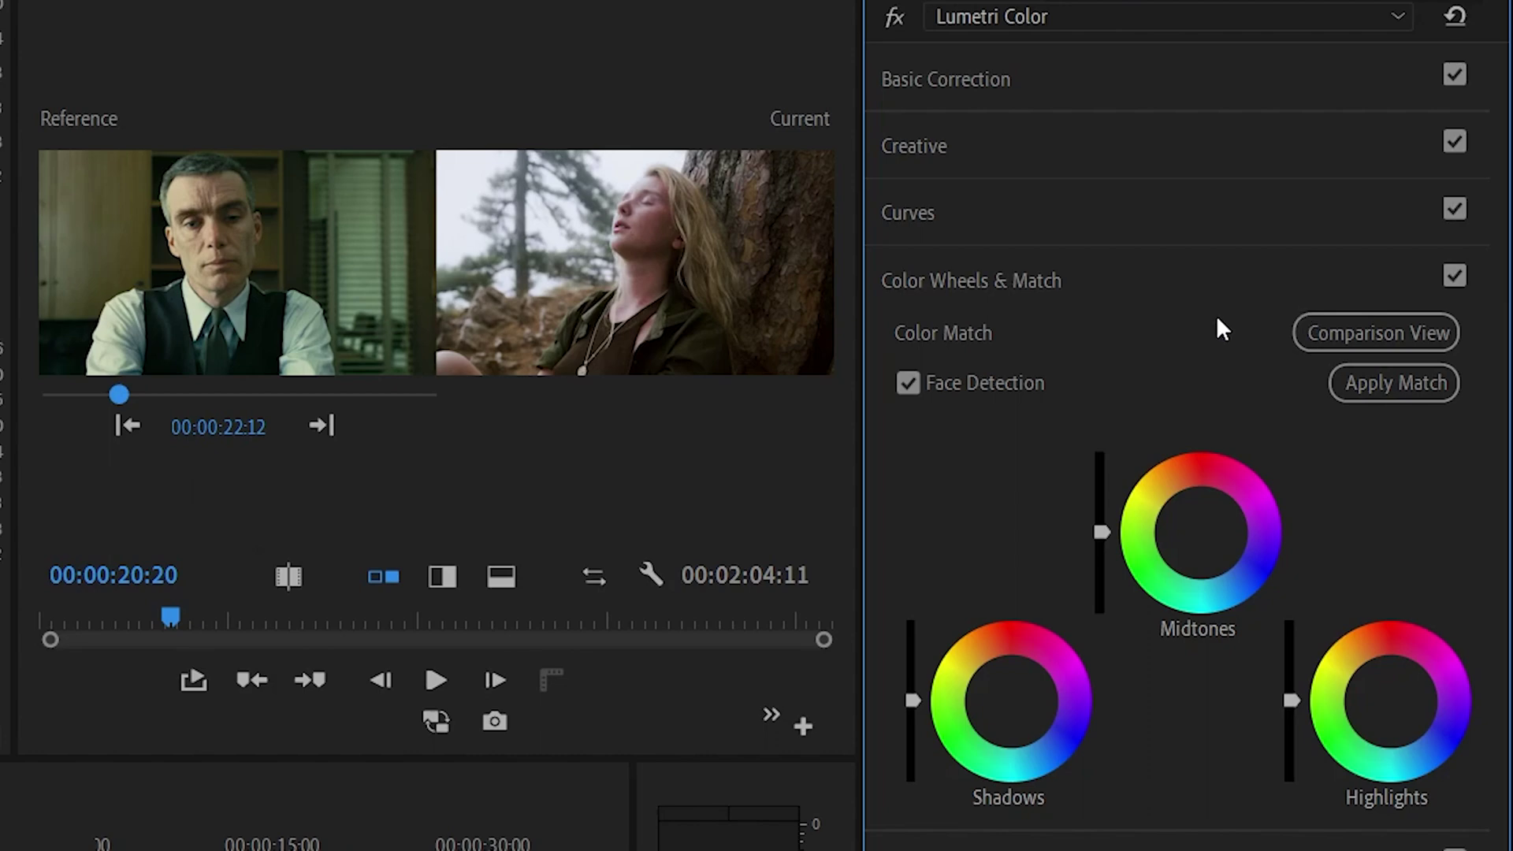
pyautogui.click(802, 728)
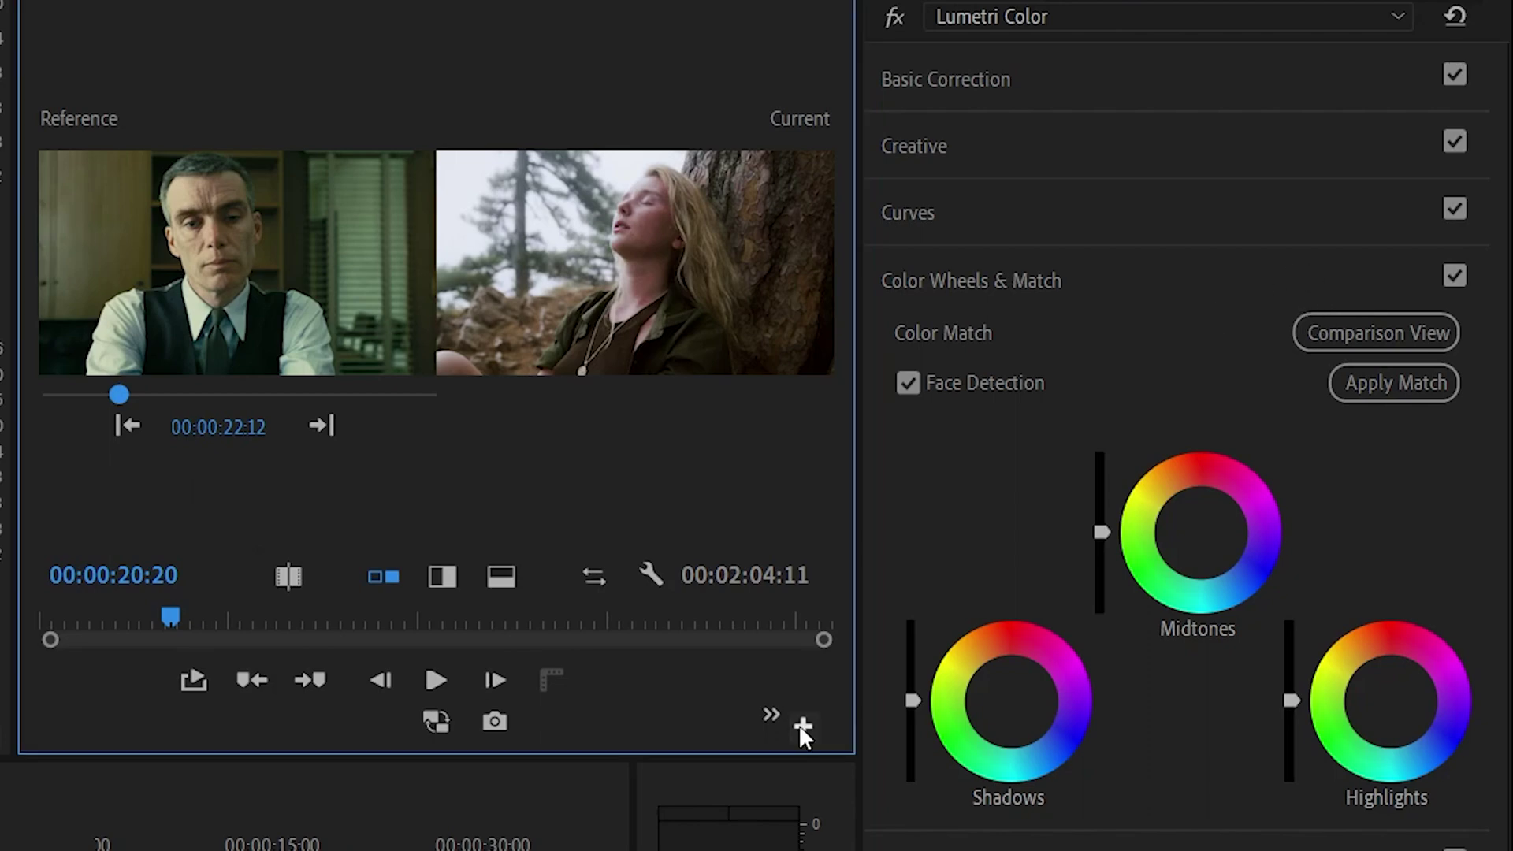
pyautogui.click(802, 726)
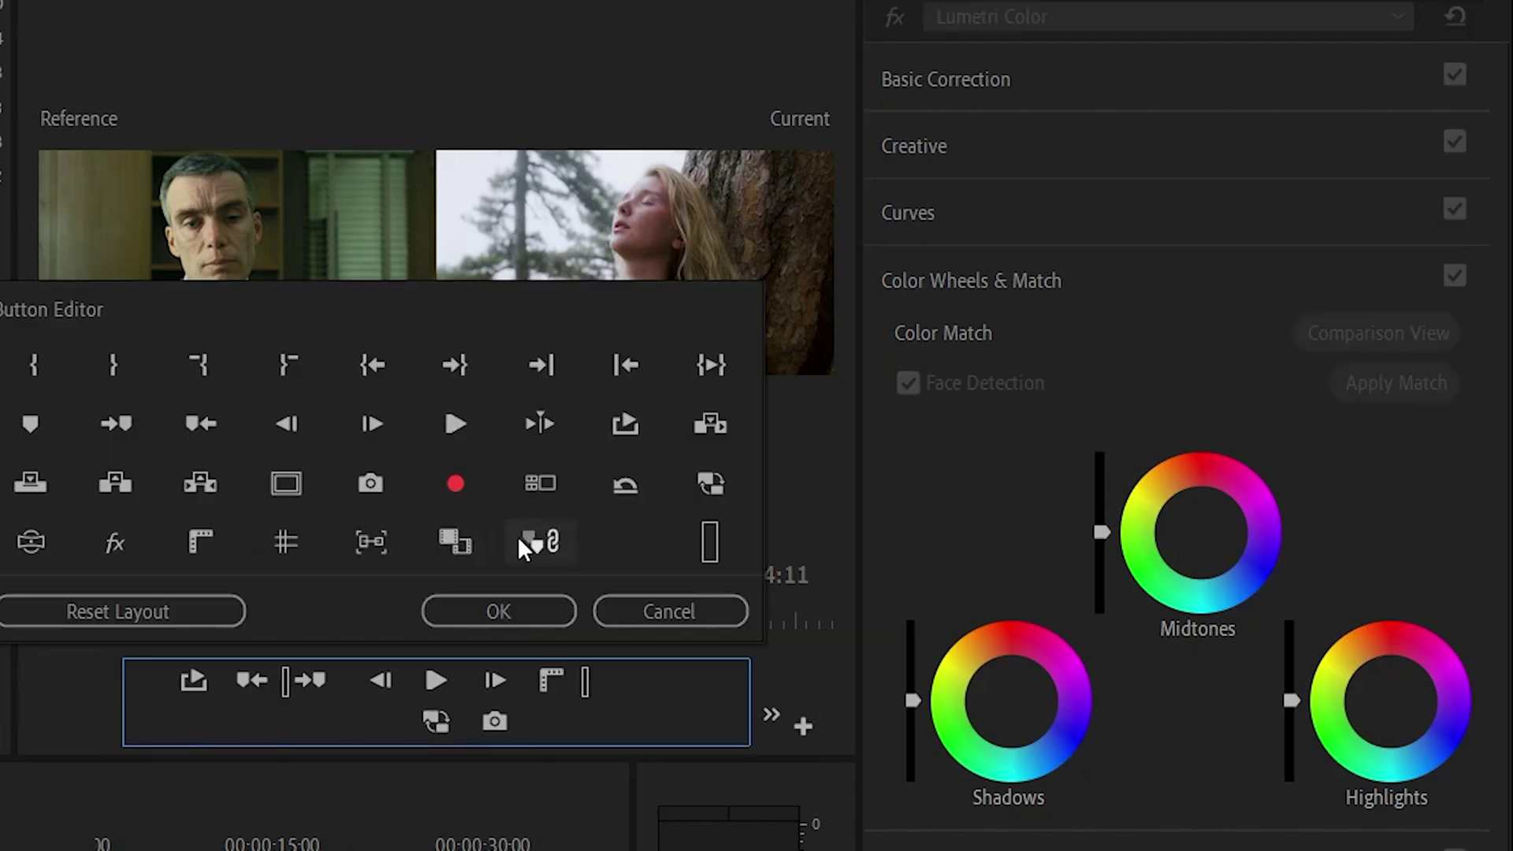
pyautogui.moveTo(455, 542)
pyautogui.mouseDown()
pyautogui.moveTo(606, 694)
pyautogui.moveTo(617, 734)
pyautogui.mouseUp()
pyautogui.click(500, 612)
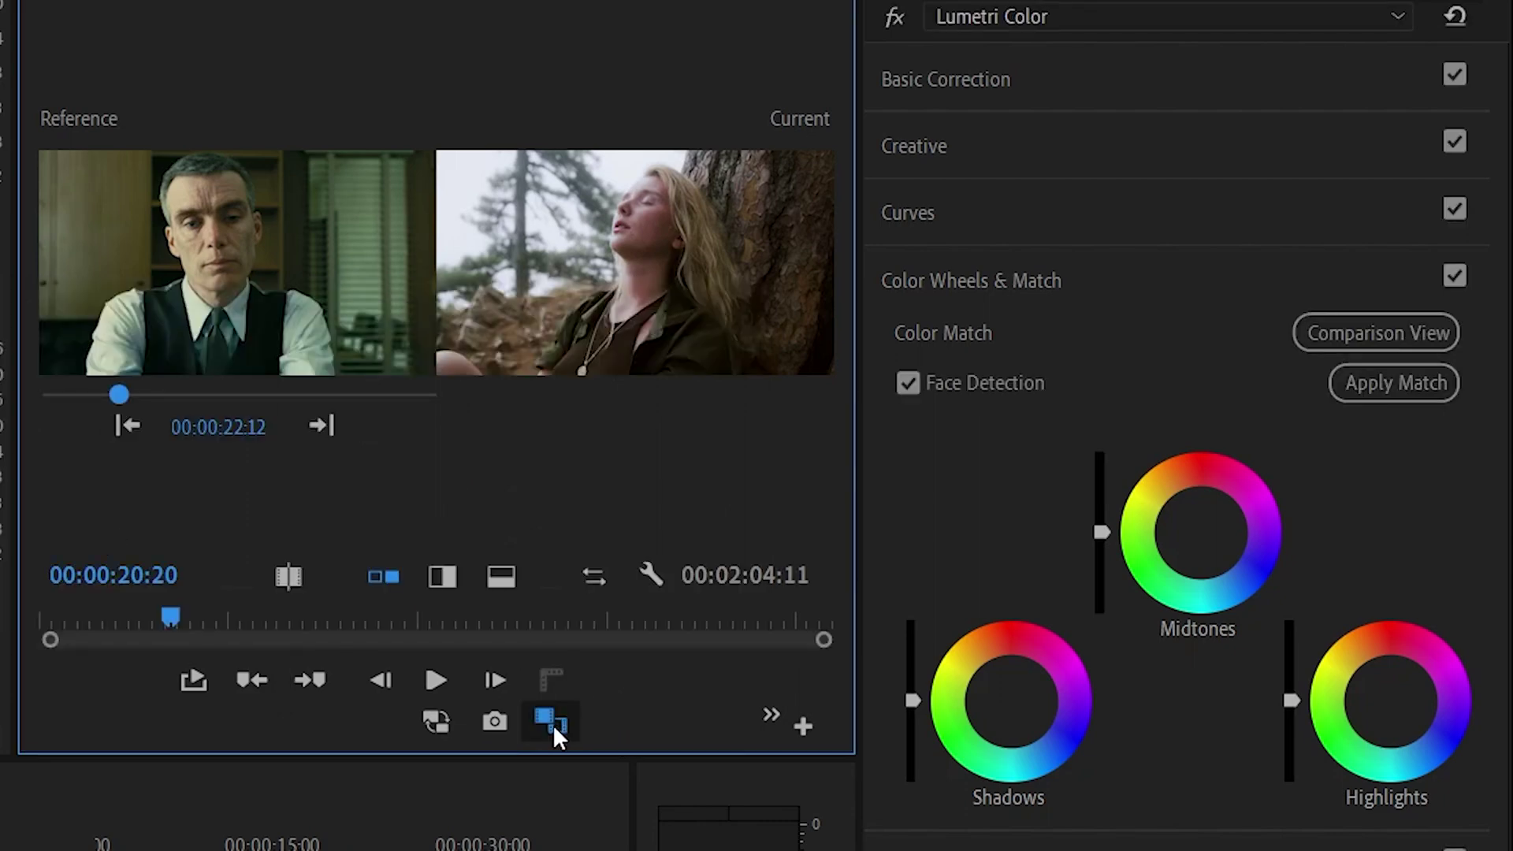
pyautogui.click(552, 725)
pyautogui.click(551, 725)
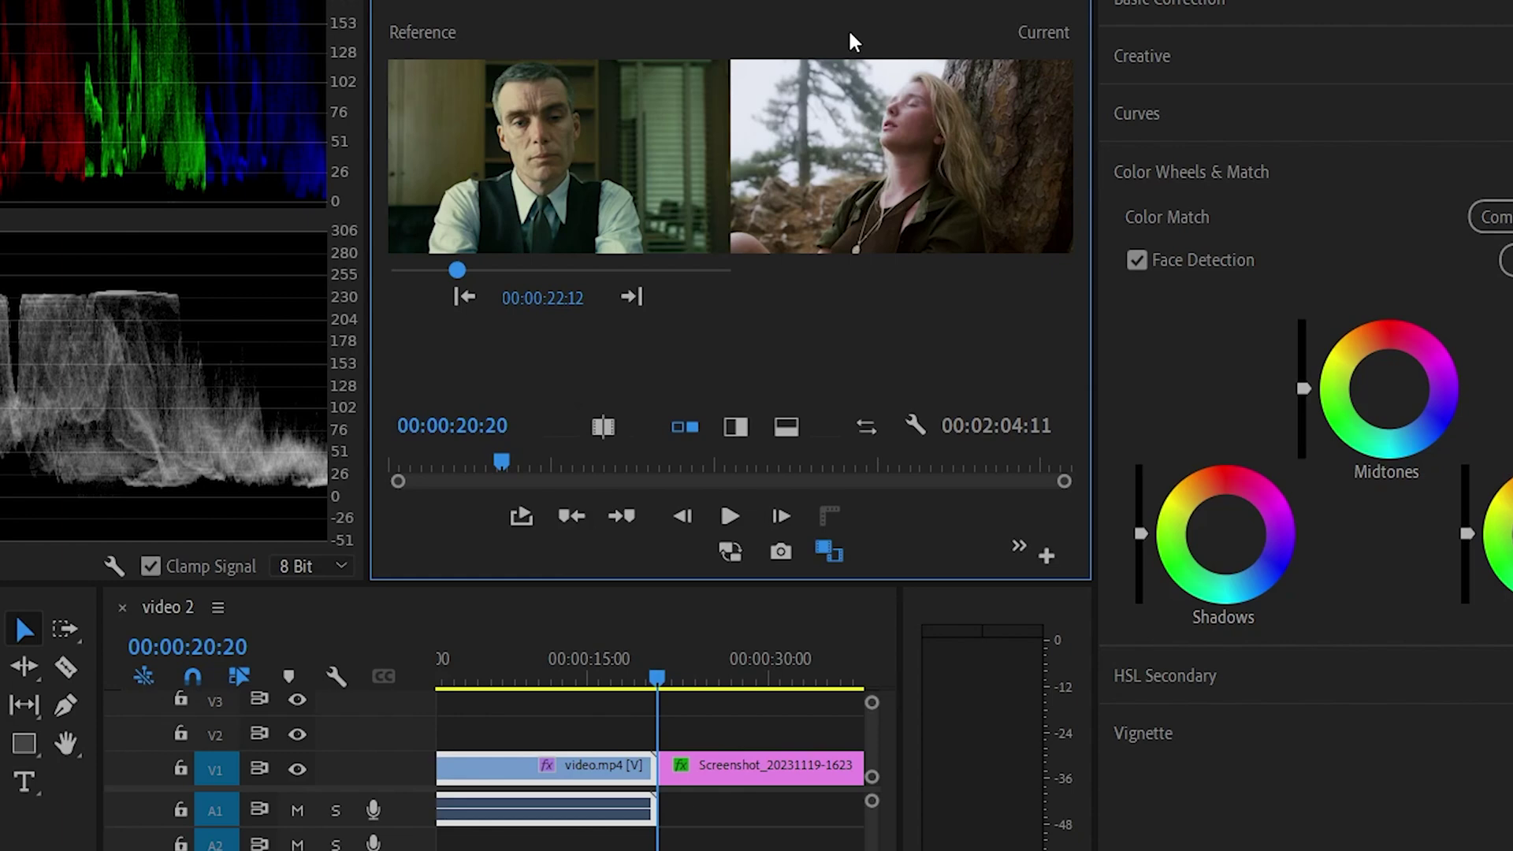
# Step: Set the reference to 00:00:32:02, the playhead to 00:00:13:07, and apply the colour match
pyautogui.moveTo(457, 271)
pyautogui.mouseDown()
pyautogui.moveTo(488, 270)
pyautogui.moveTo(483, 176)
pyautogui.mouseUp()
pyautogui.moveTo(485, 270); pyautogui.dragTo(477, 272)
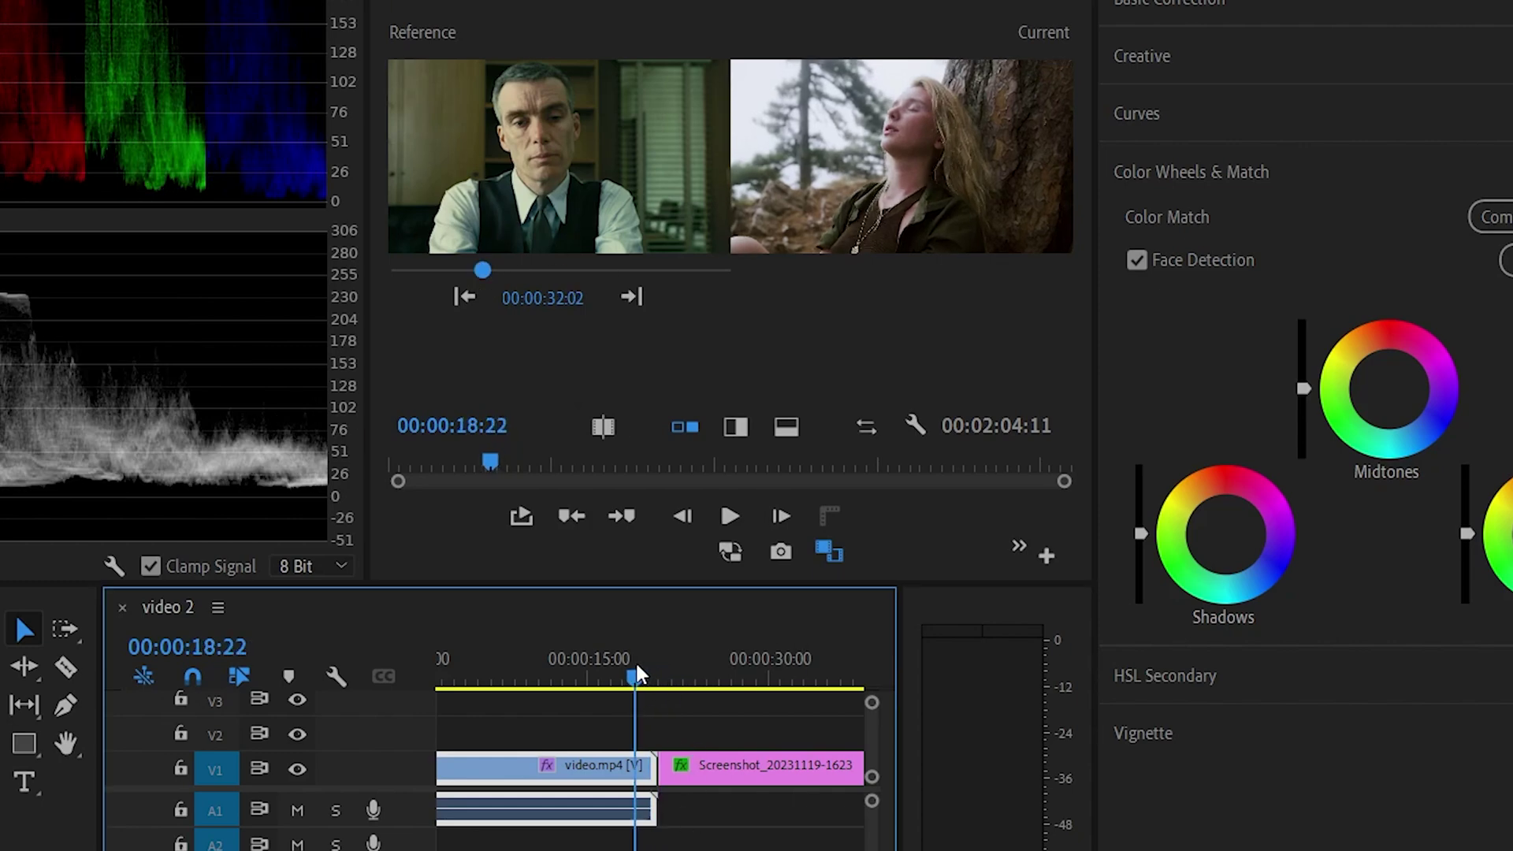
pyautogui.moveTo(654, 668); pyautogui.dragTo(568, 668)
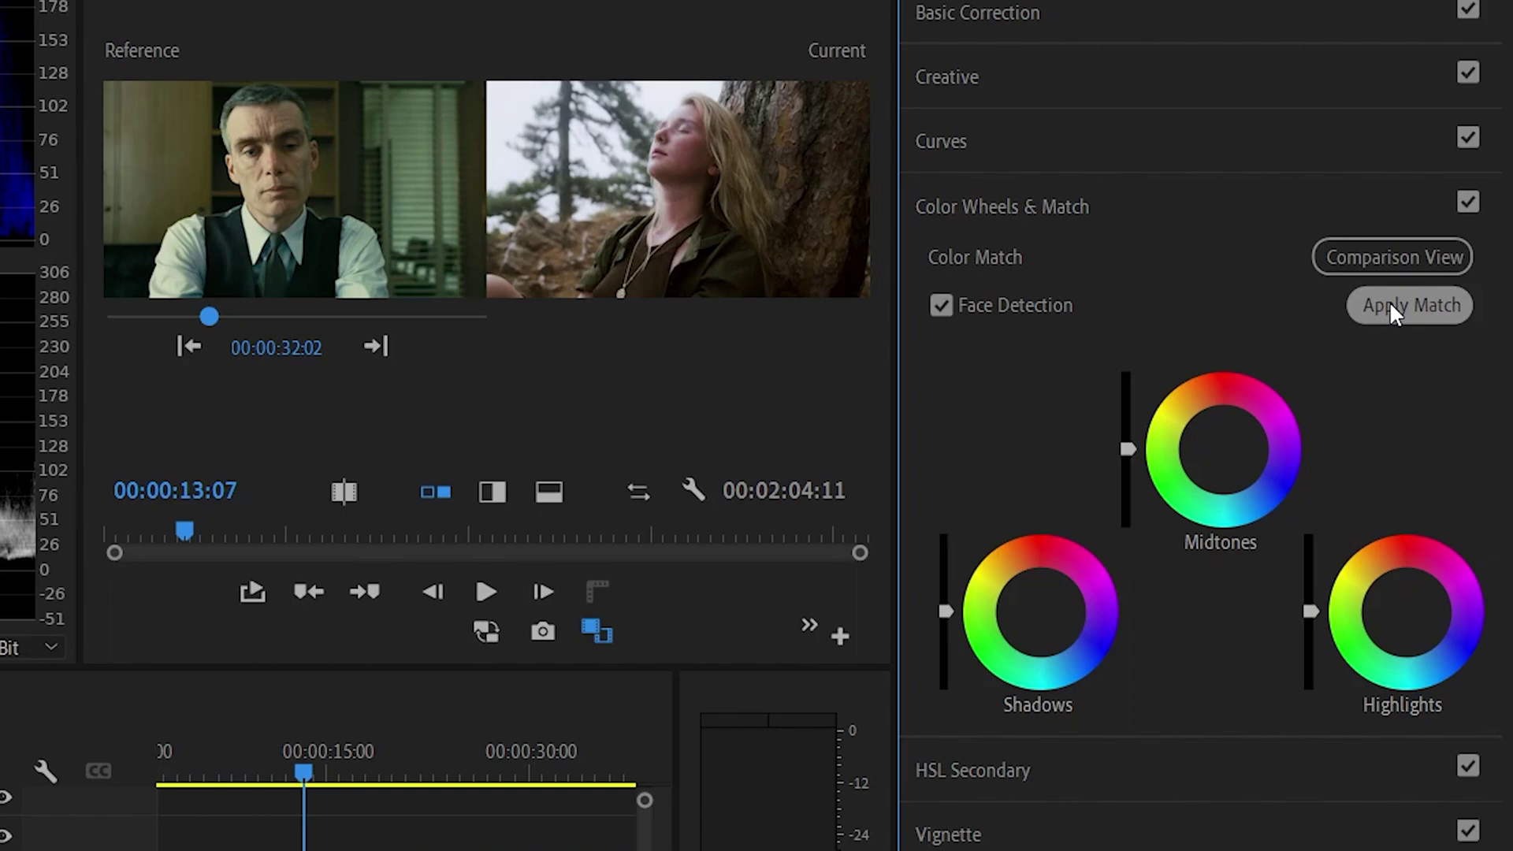
pyautogui.click(1389, 305)
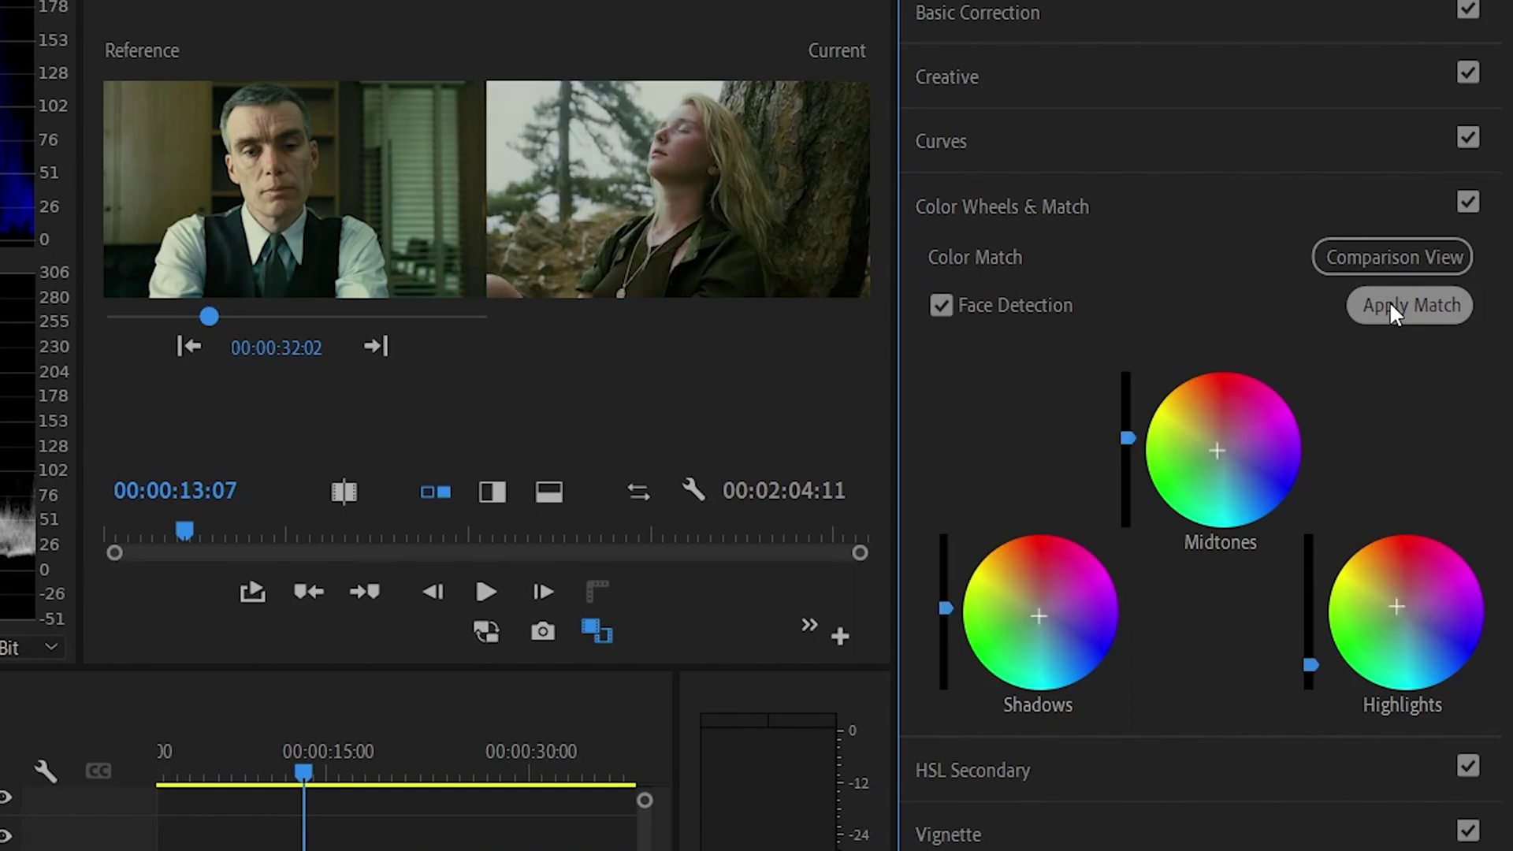
# Step: View the matched clip in a maximised Program Monitor, then return to the single full-frame view
pyautogui.press('`')
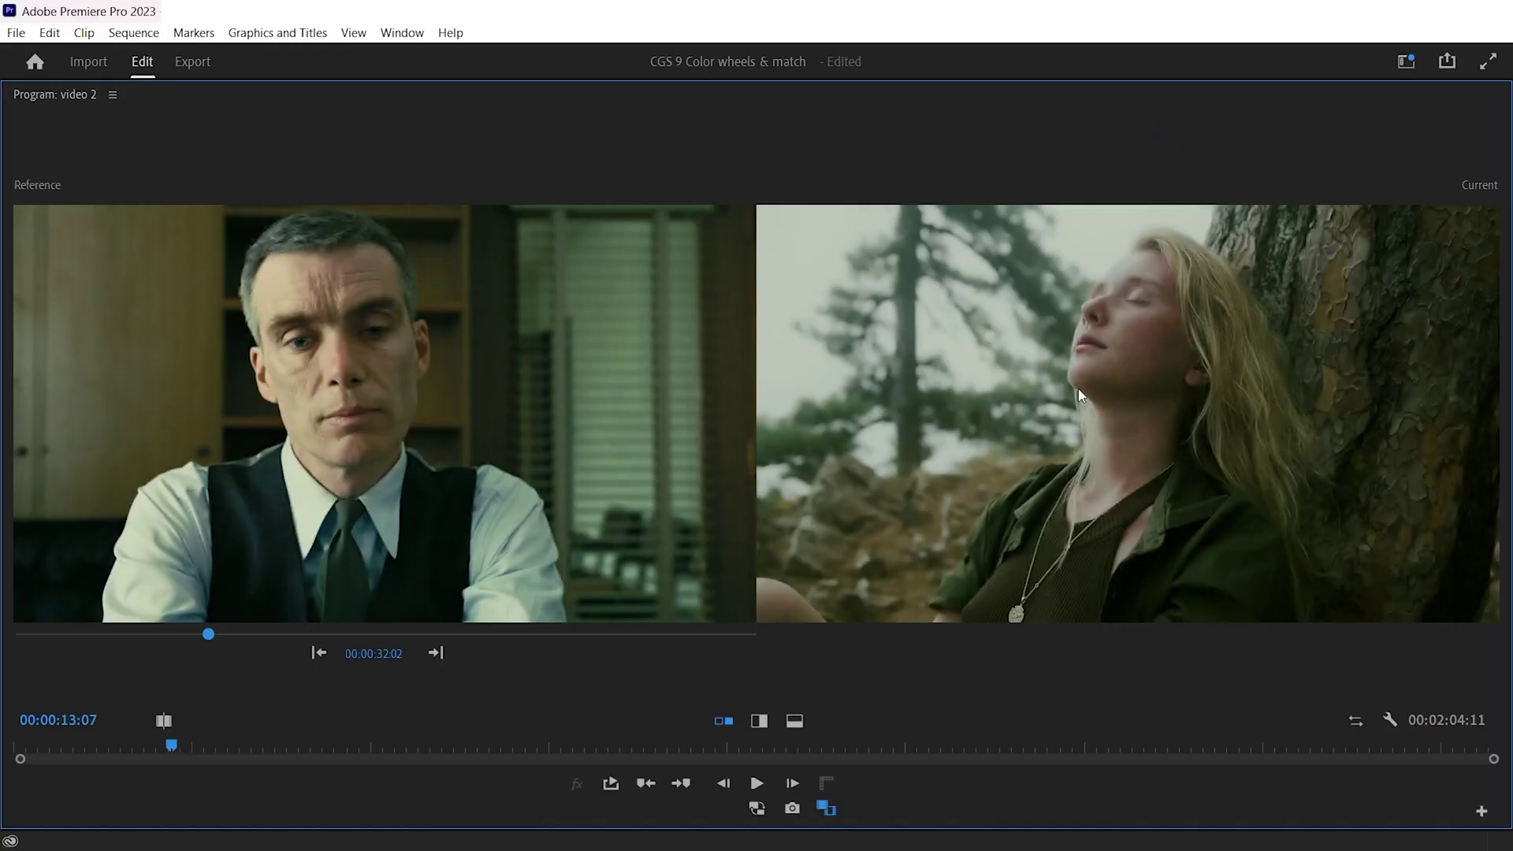
pyautogui.press('`')
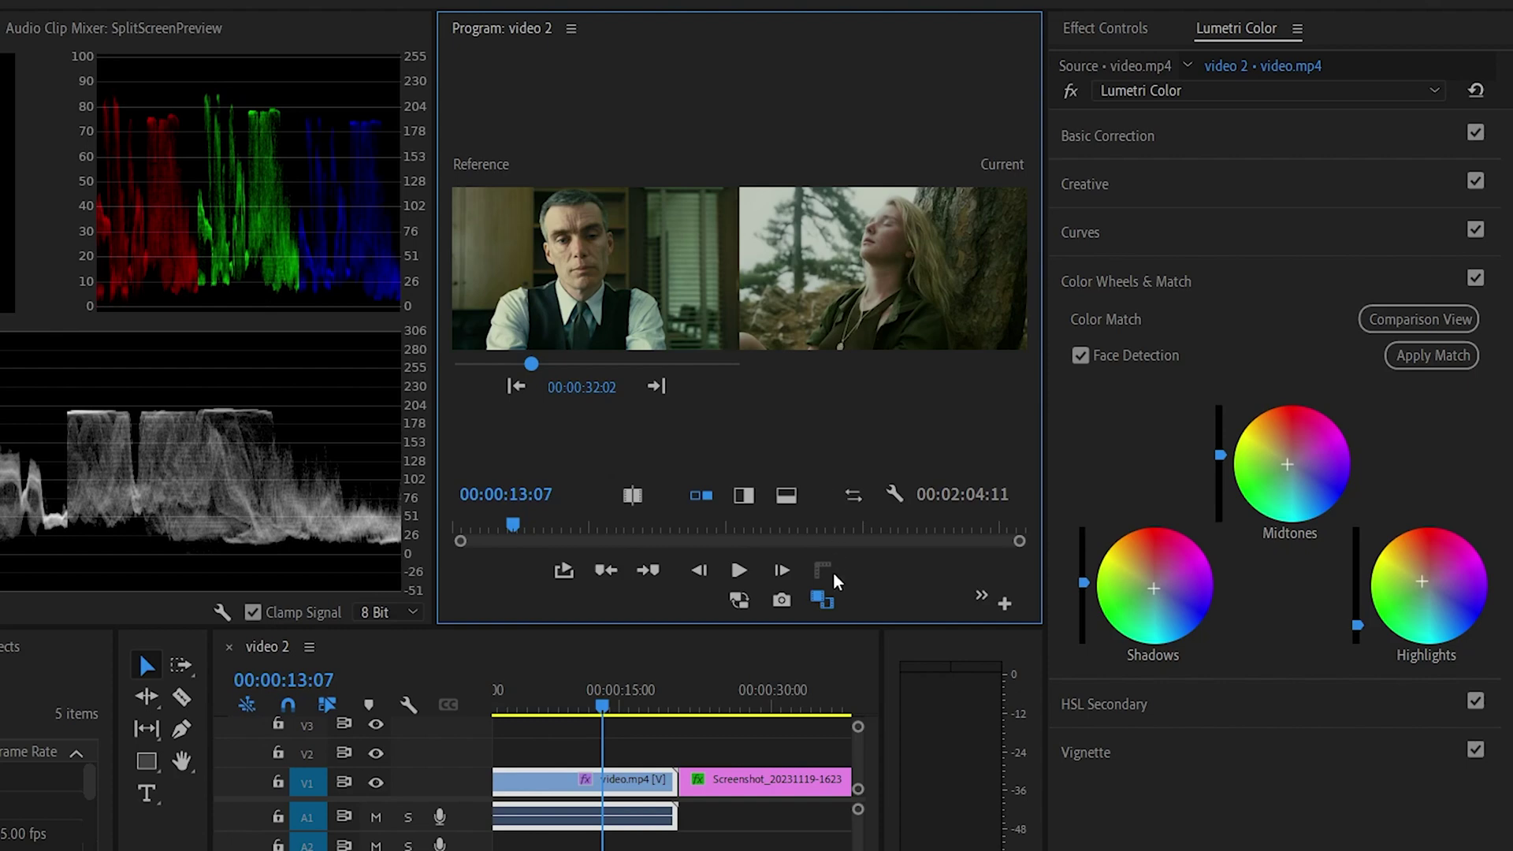
pyautogui.click(823, 602)
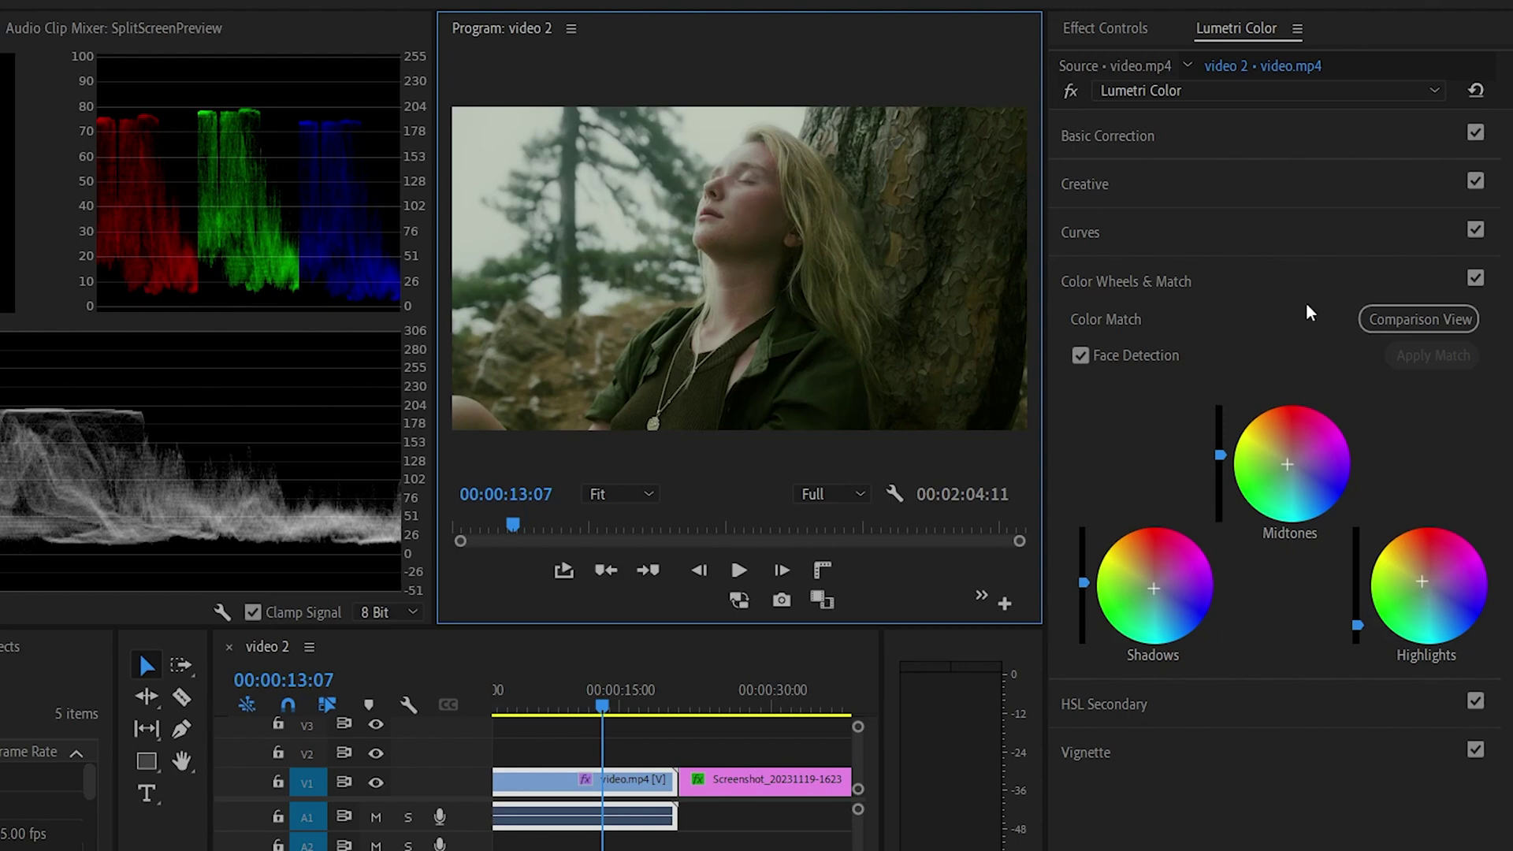
# Step: Set Basic Correction Contrast to 33.3 and compare it with effects bypassed and re-enabled
pyautogui.click(1107, 136)
pyautogui.moveTo(1308, 509); pyautogui.dragTo(1353, 518)
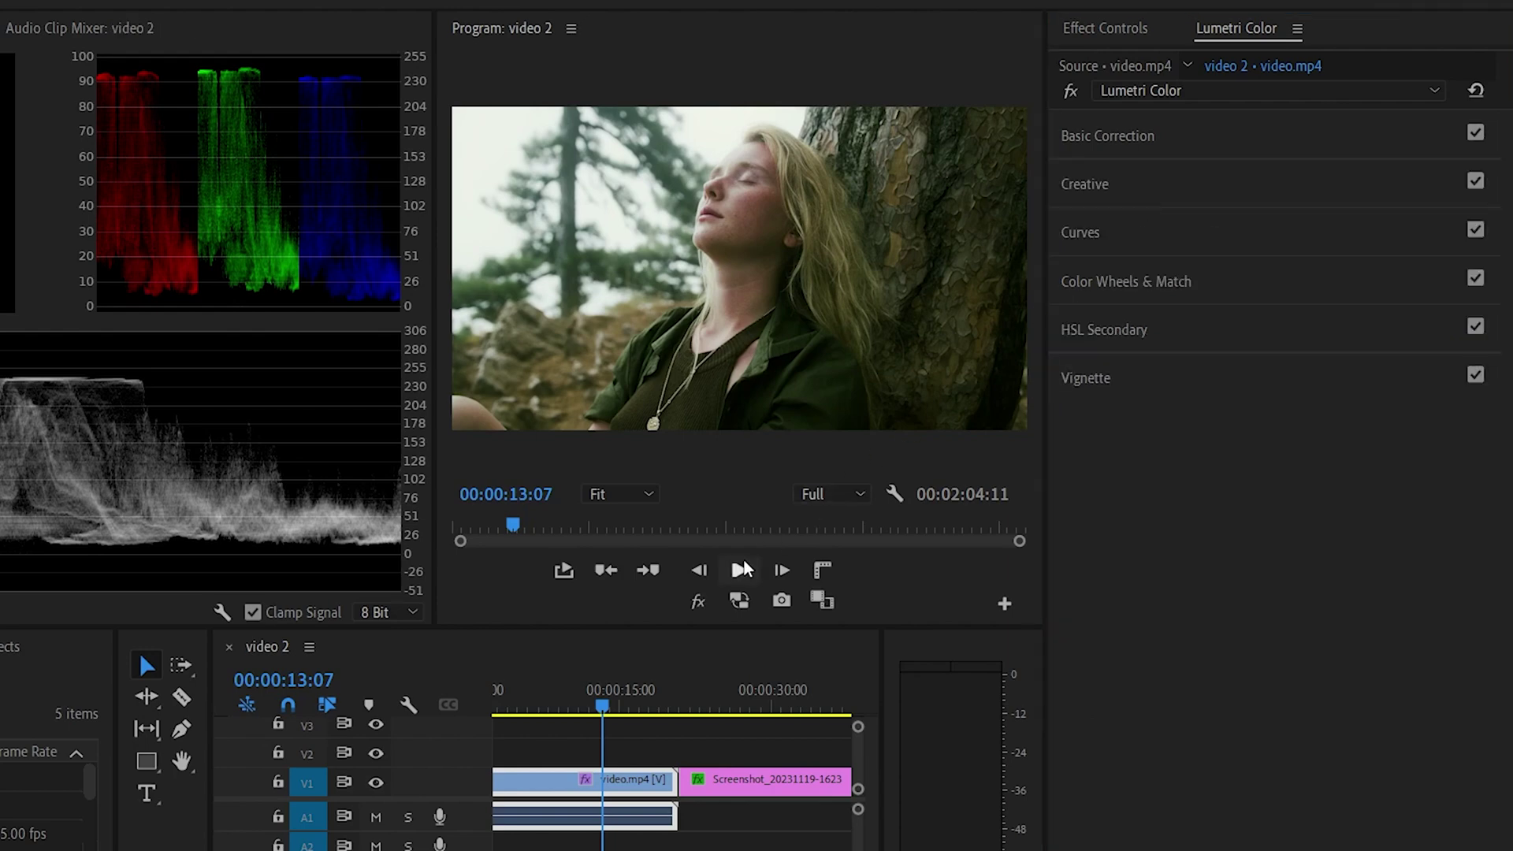
pyautogui.click(698, 604)
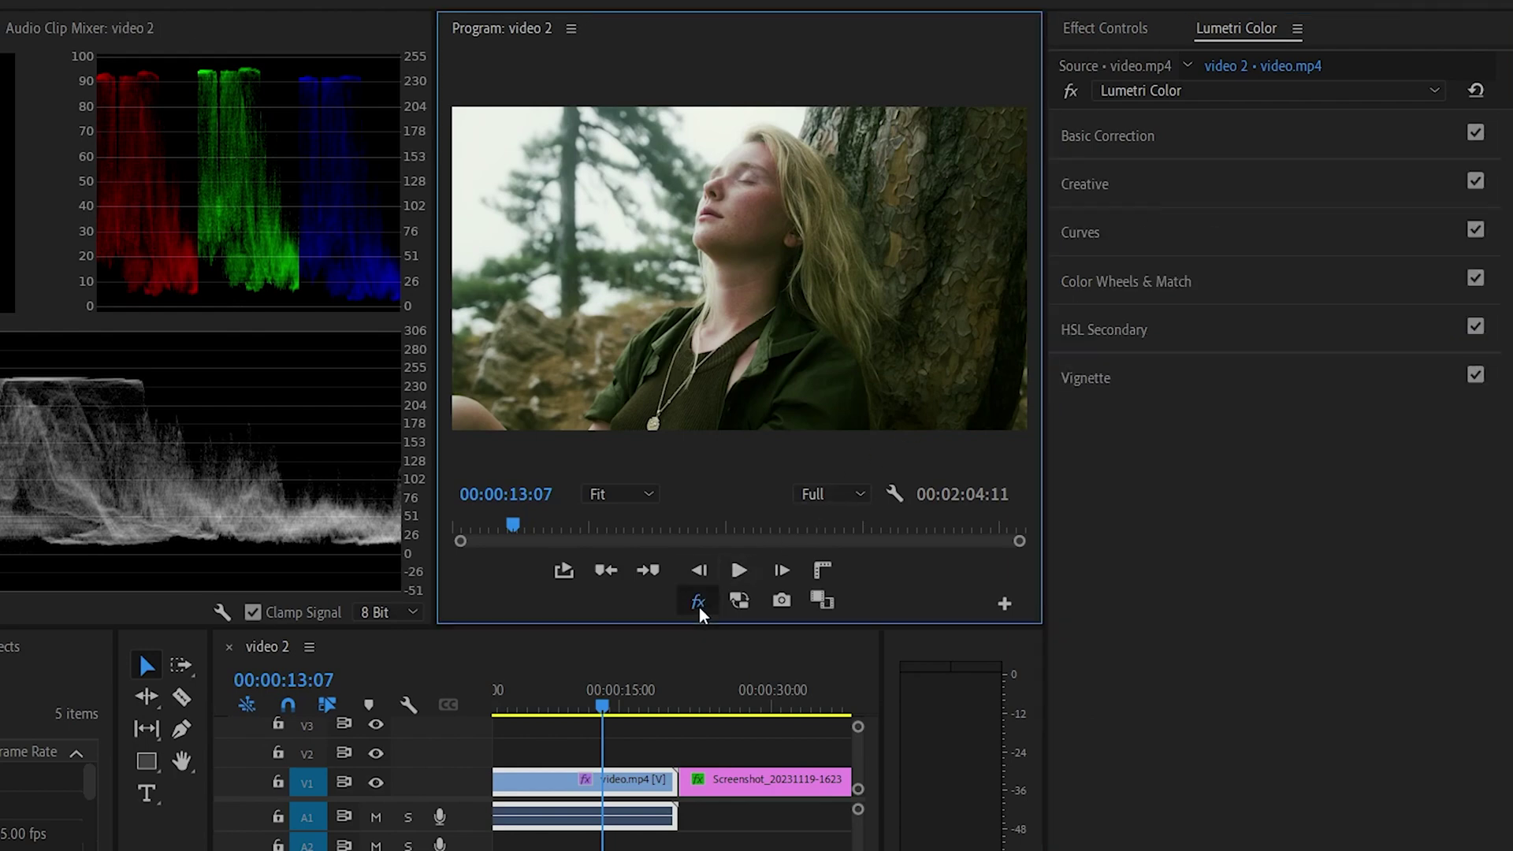
pyautogui.click(698, 604)
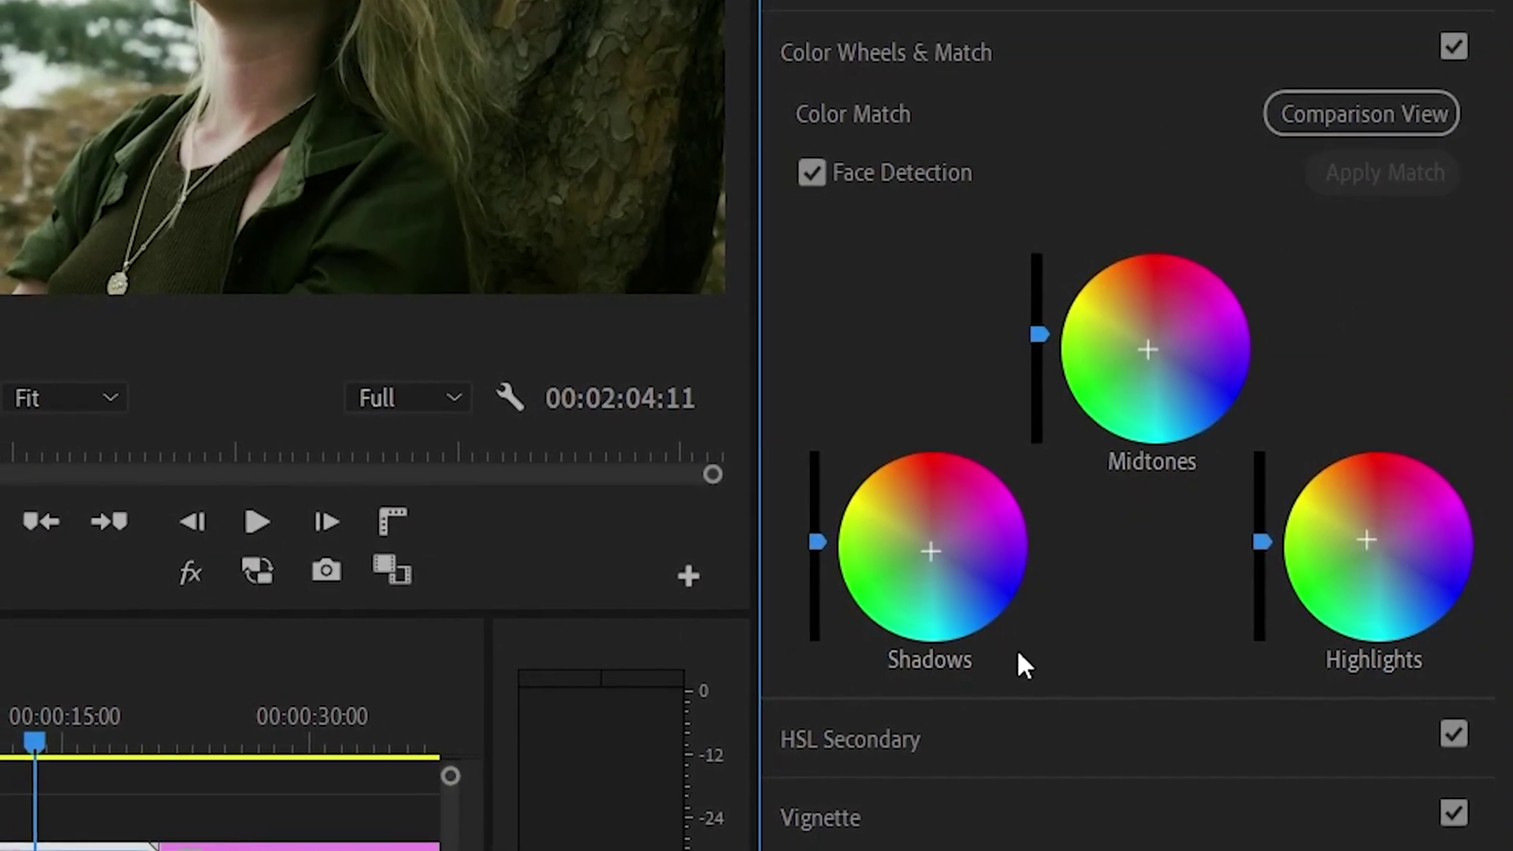
# Step: Expand the HSL Secondary section in the Lumetri Color panel
pyautogui.click(1026, 736)
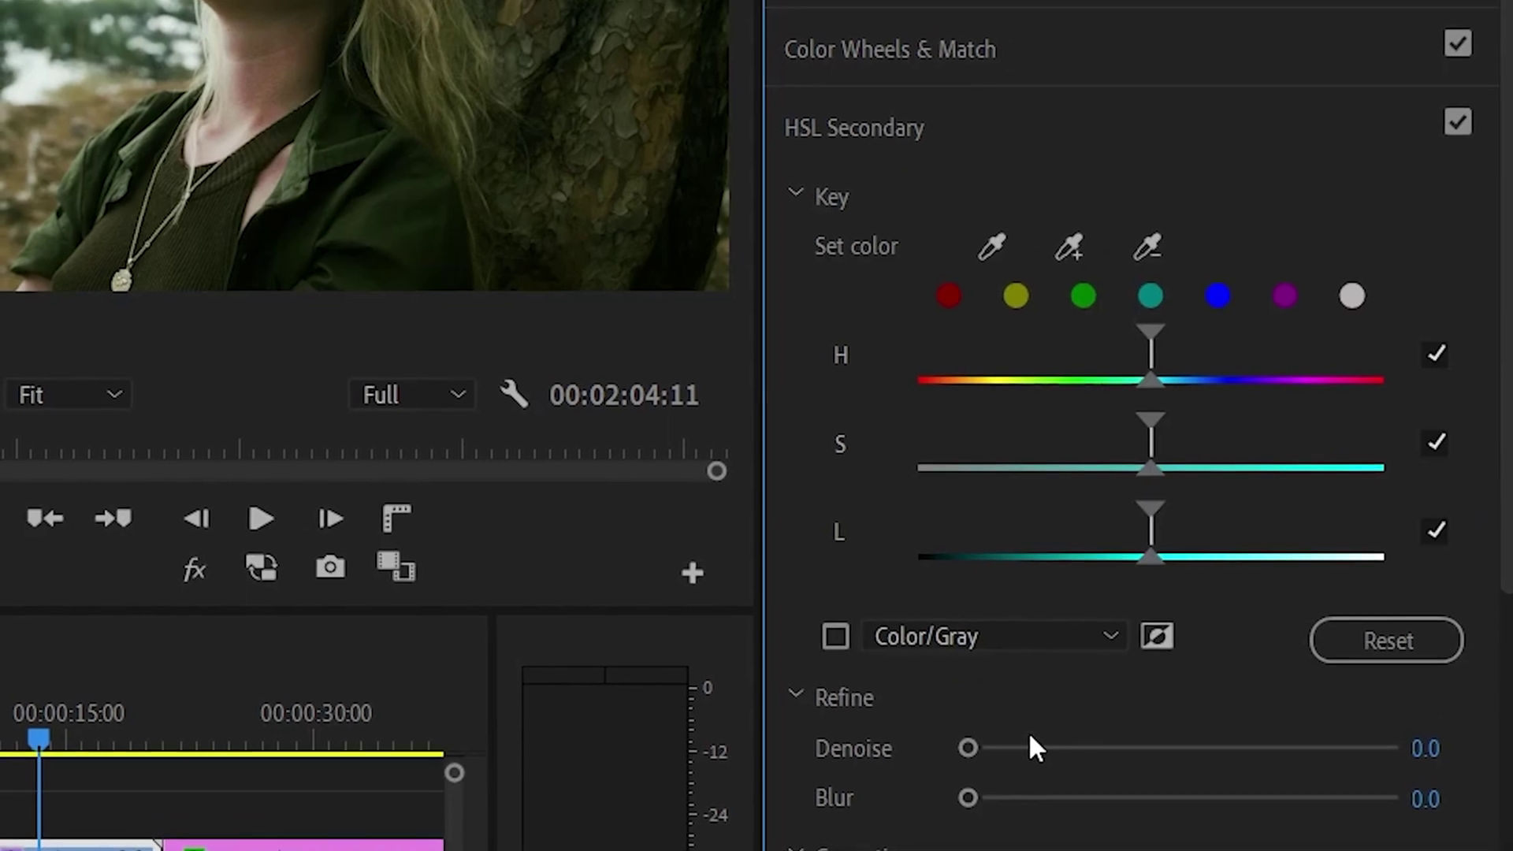